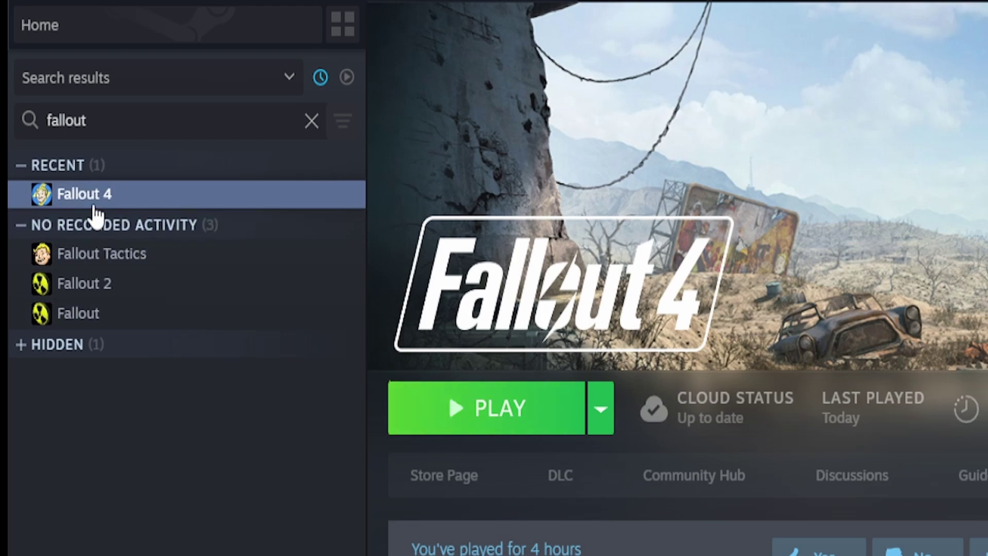
right_click(95, 214)
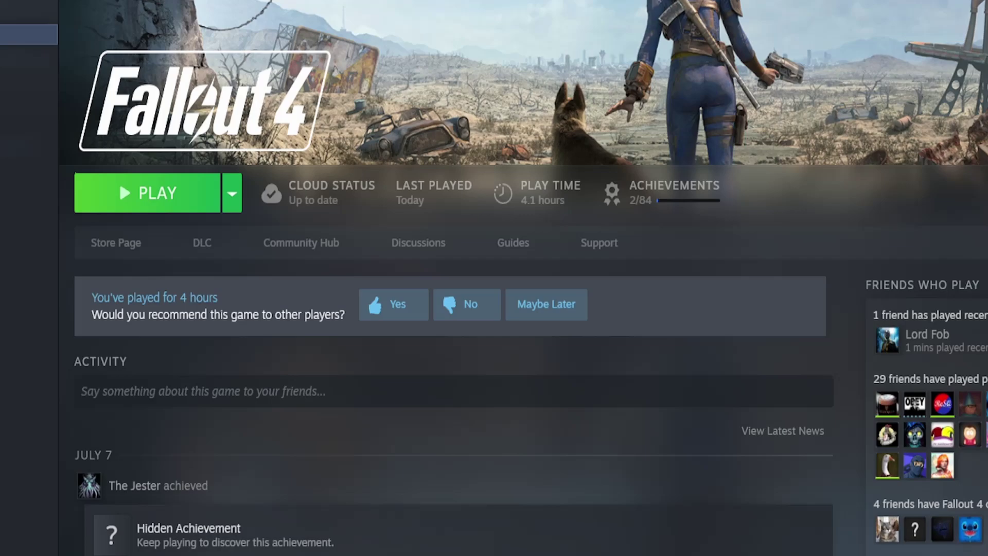
left_click(237, 247)
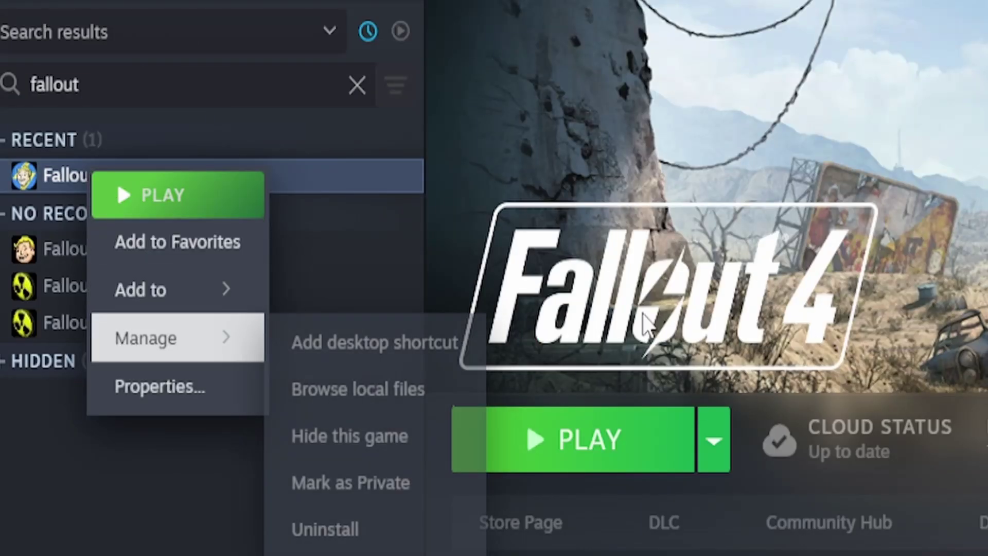
mouse_move(170, 346)
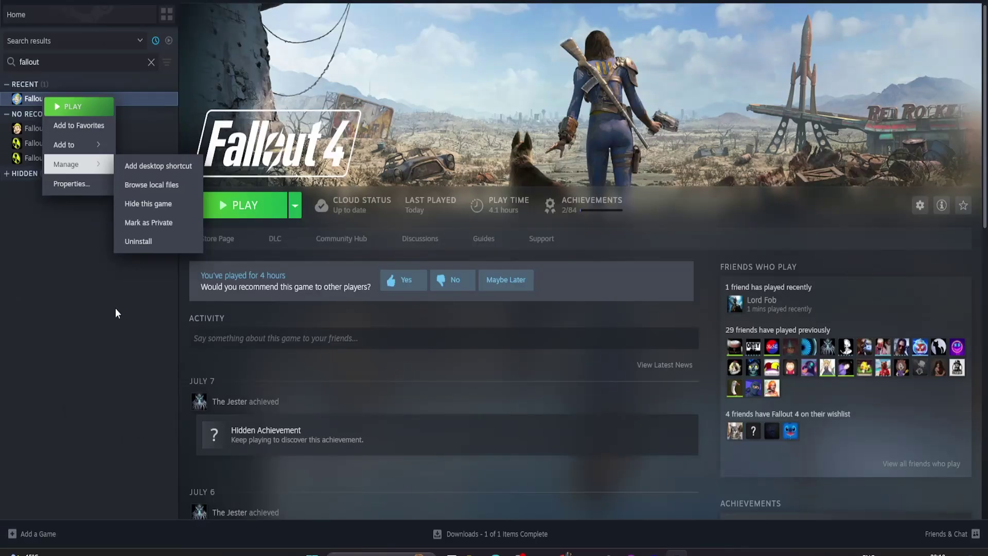
left_click(356, 392)
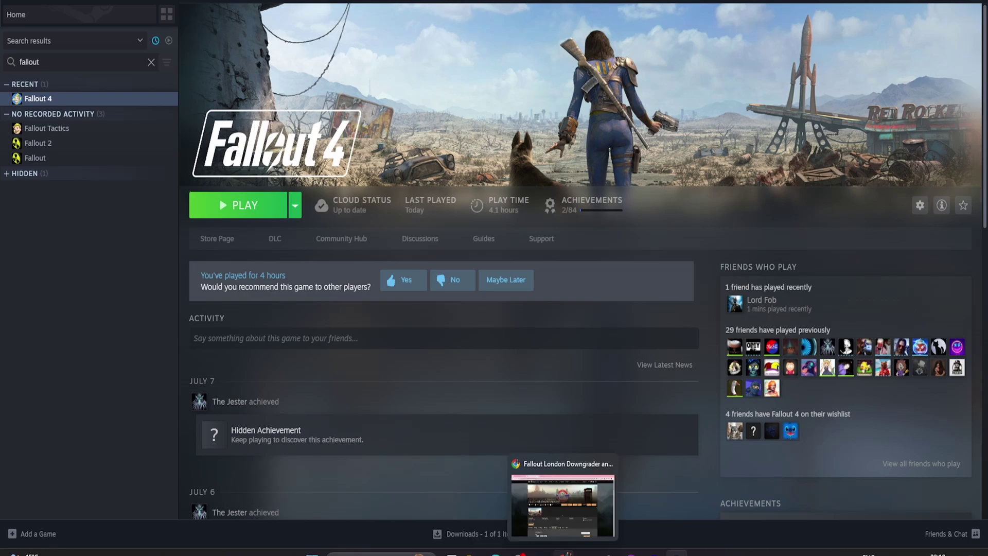
Switch to the browser and open the file list of the Fallout London Downgrader and Addons mod
left_click(563, 553)
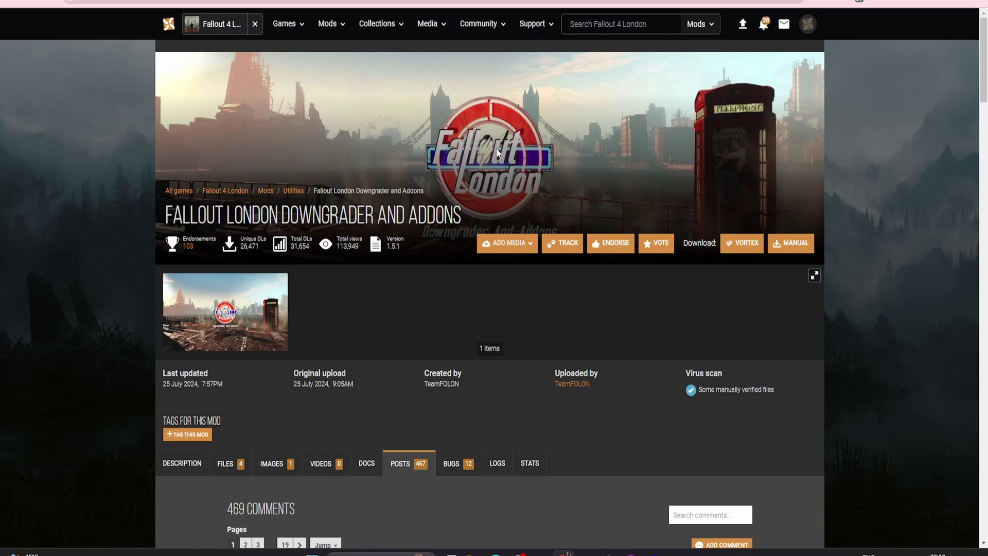
scroll(514, 205, "down", 5)
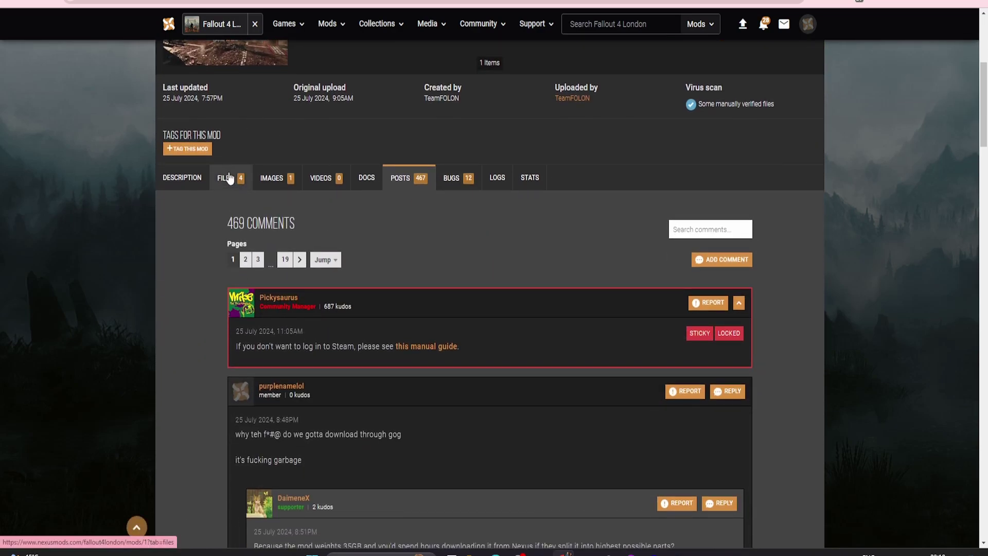
left_click(230, 178)
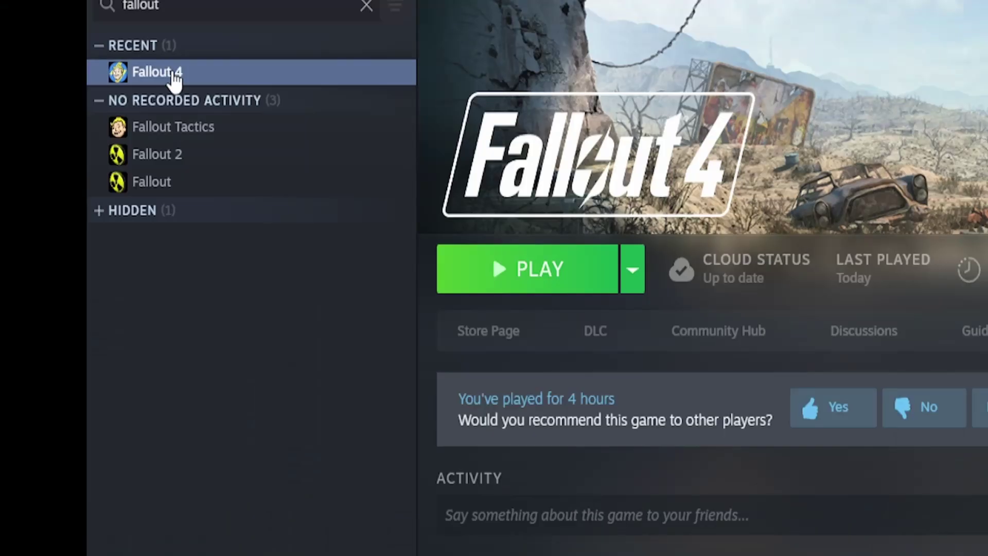
Switch to Steam and browse the local files of Fallout 4 to find its installation folder
right_click(170, 81)
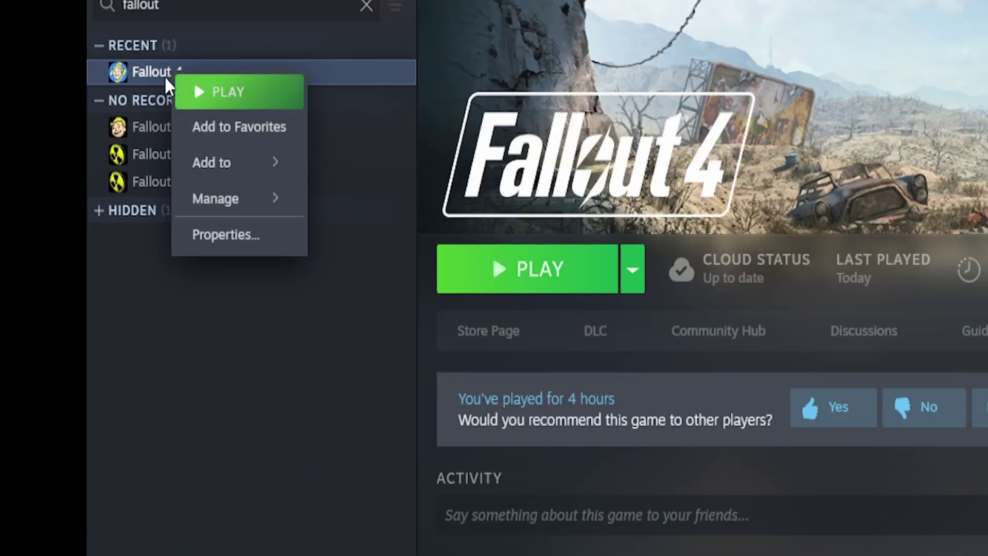
mouse_move(253, 195)
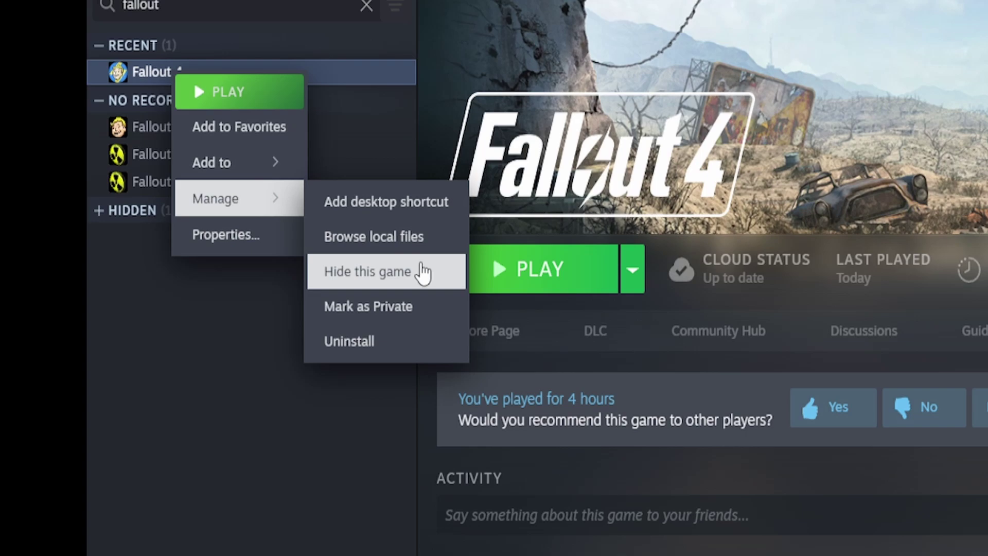
left_click(403, 237)
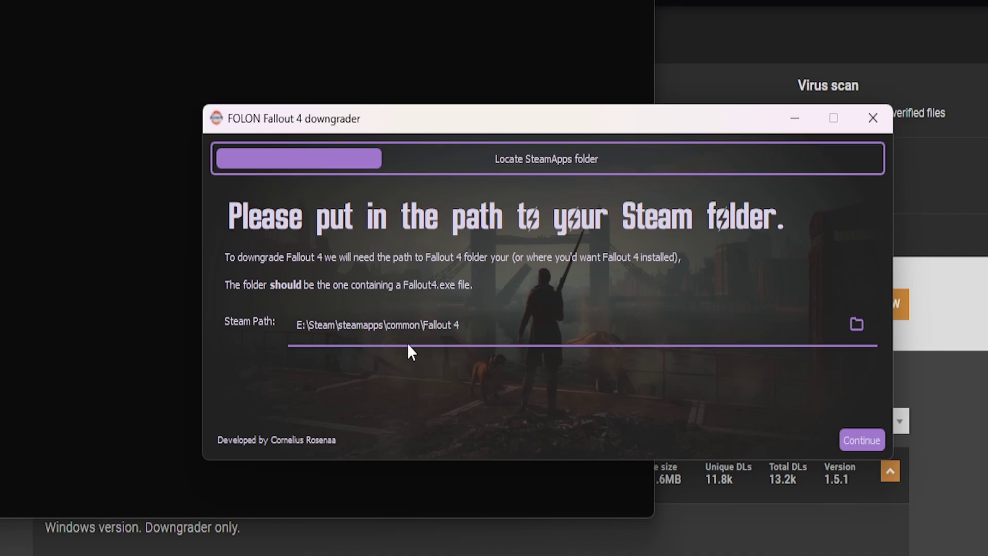
In the FOLON Fallout 4 downgrader, try browsing for another folder, and continue with the path E:\Steam\steamapps\common\Fallout 4
left_click(856, 323)
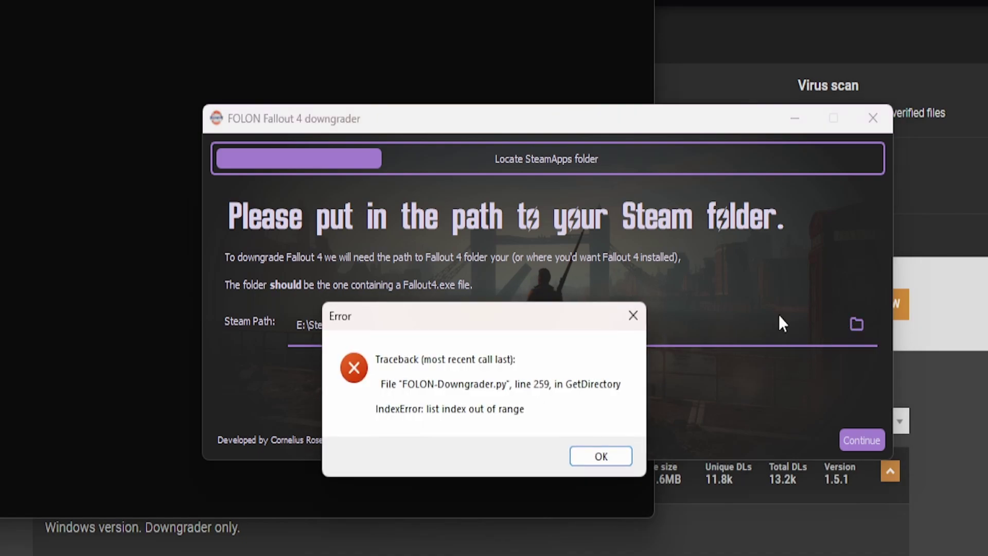
left_click(601, 456)
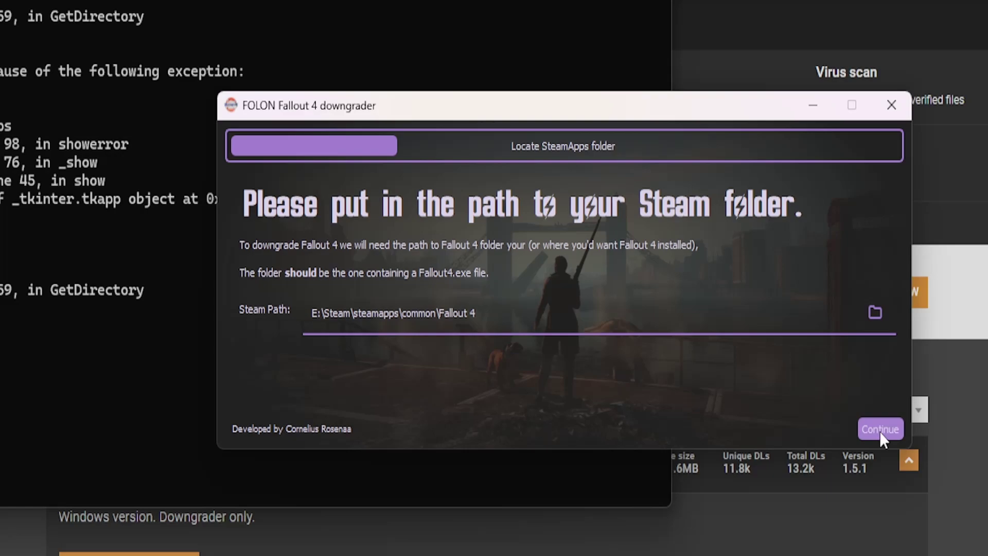
left_click(879, 430)
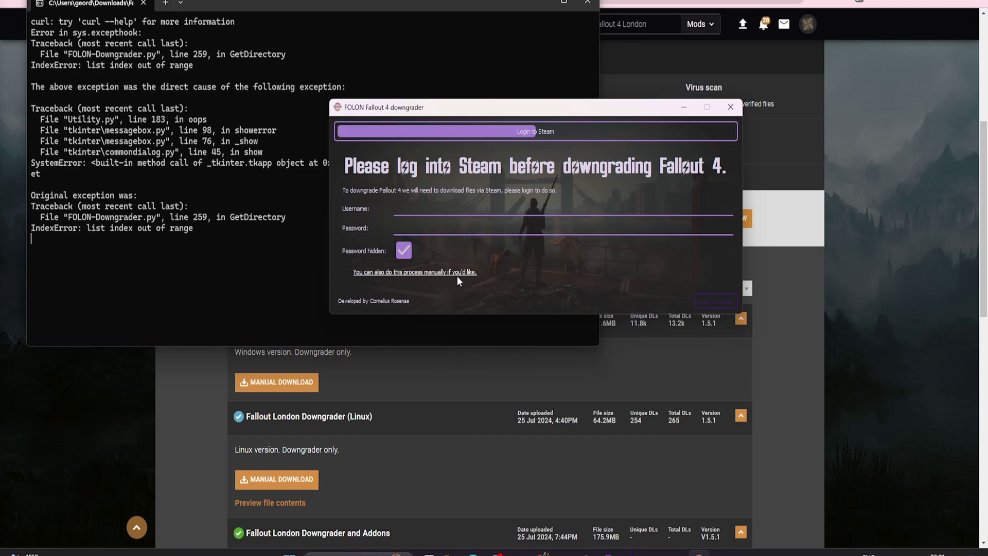
Follow the downgrader's manual process link to the Fallout London site and expand Downgrading Fallout 4 Manually on the Release page
left_click(456, 273)
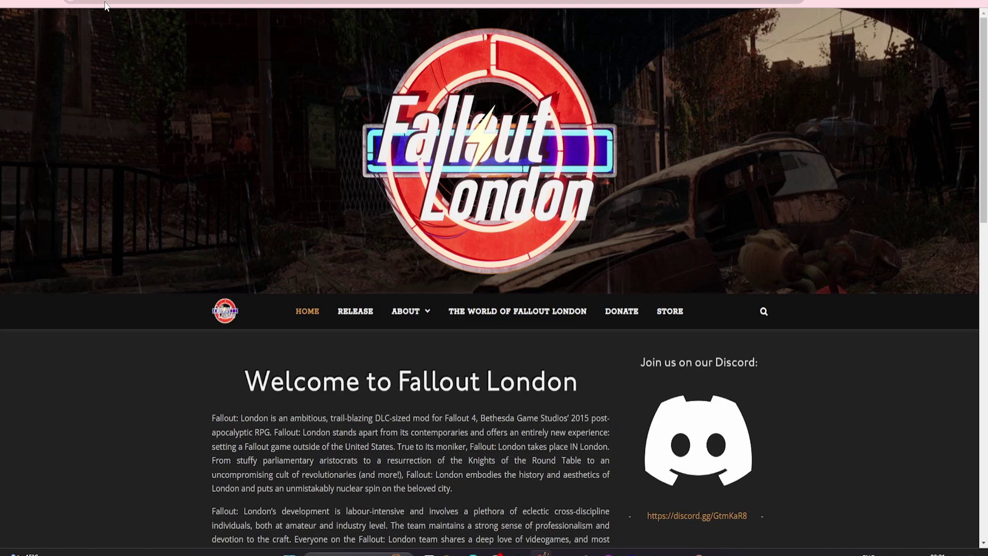
left_click(361, 319)
scroll(439, 335, "down", 3)
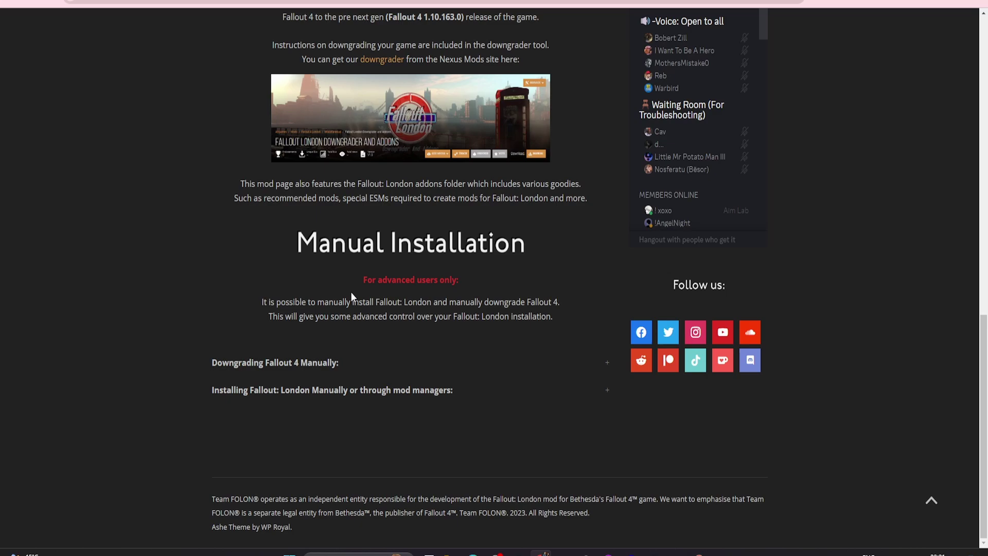
left_click(283, 366)
scroll(555, 353, "down", 4)
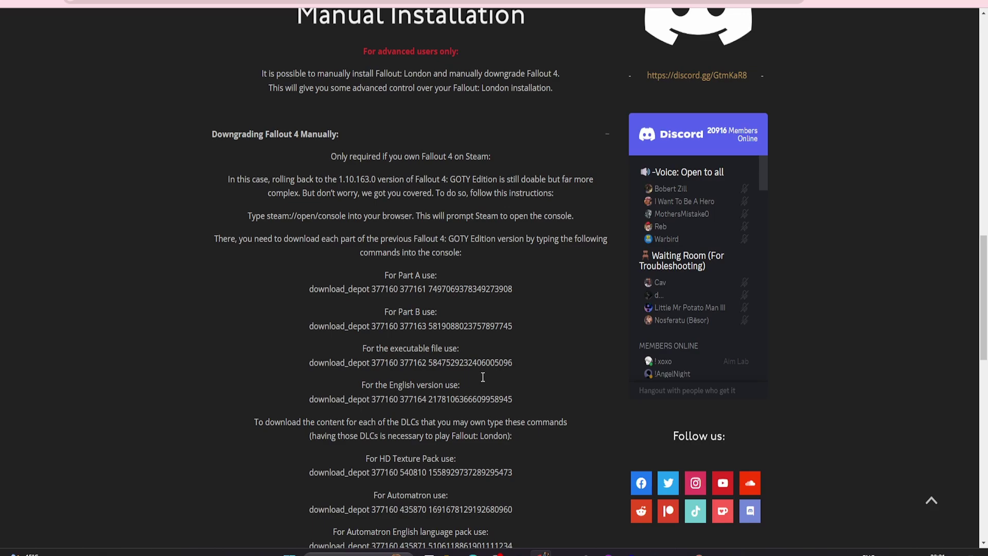
Select the address steam://open/console in the manual downgrading instructions and switch to Steam
left_click_drag(267, 216, 346, 215)
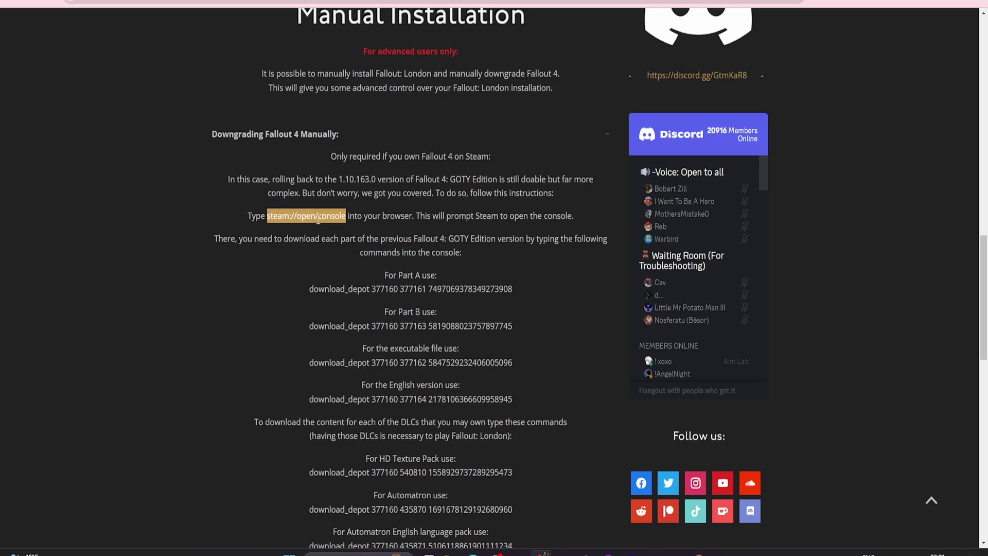
mouse_move(653, 552)
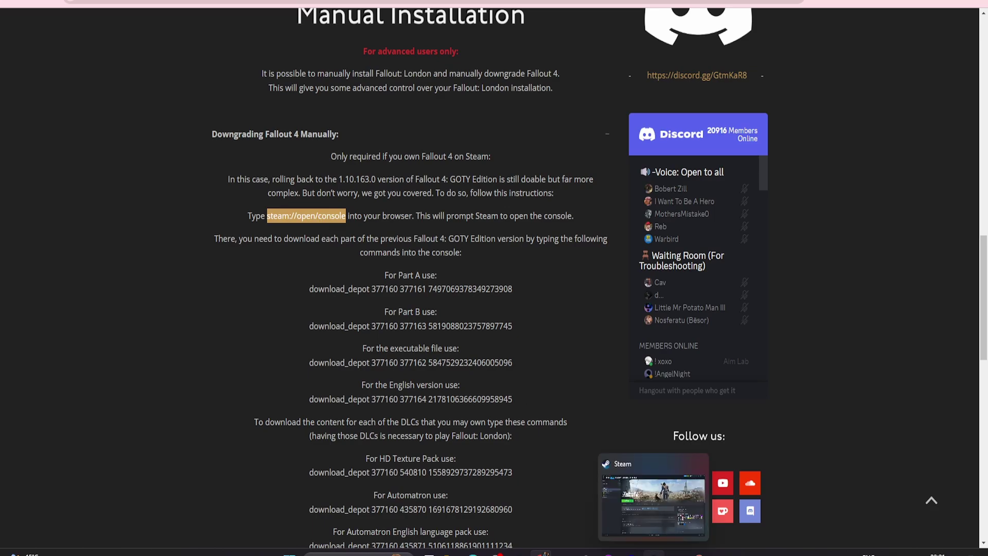
left_click(643, 482)
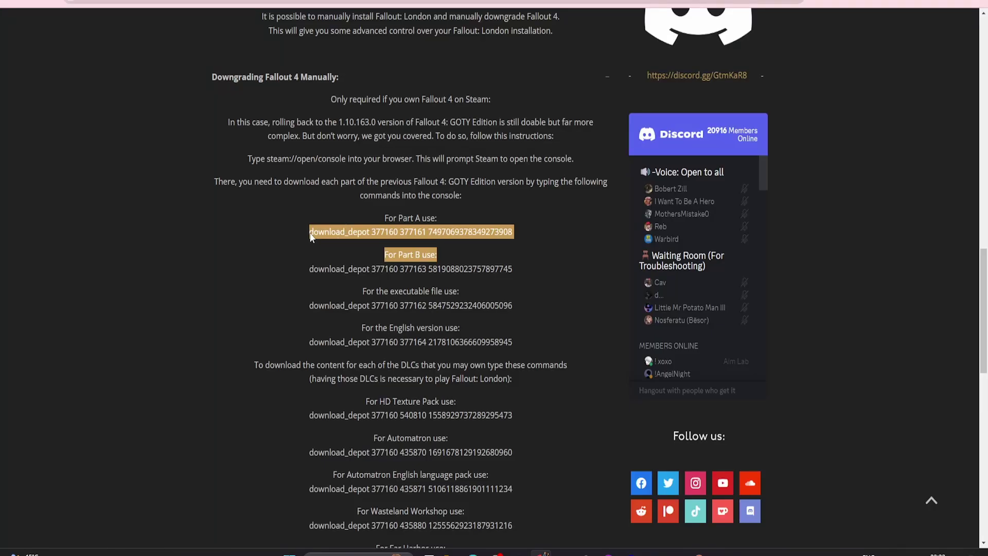
left_click(307, 235)
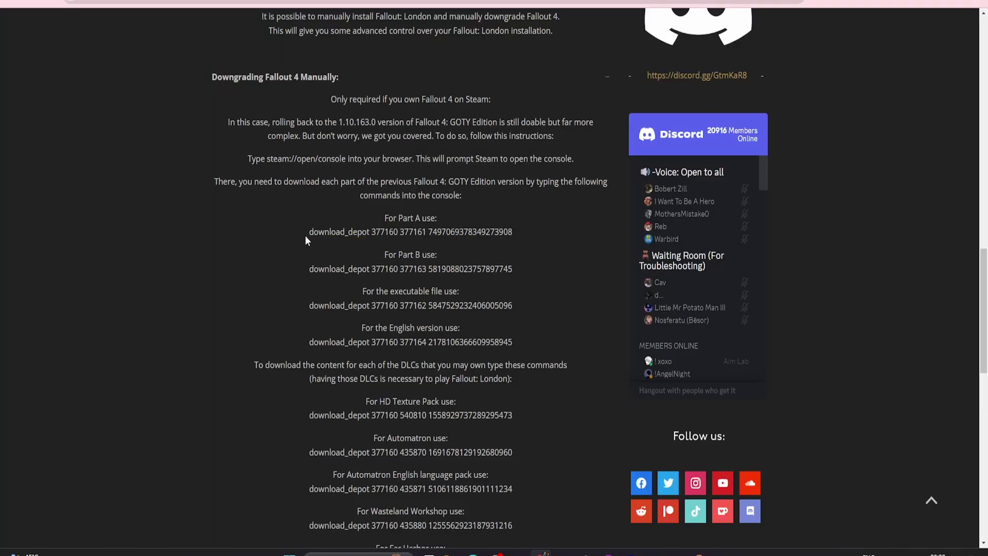
left_click_drag(309, 235, 495, 239)
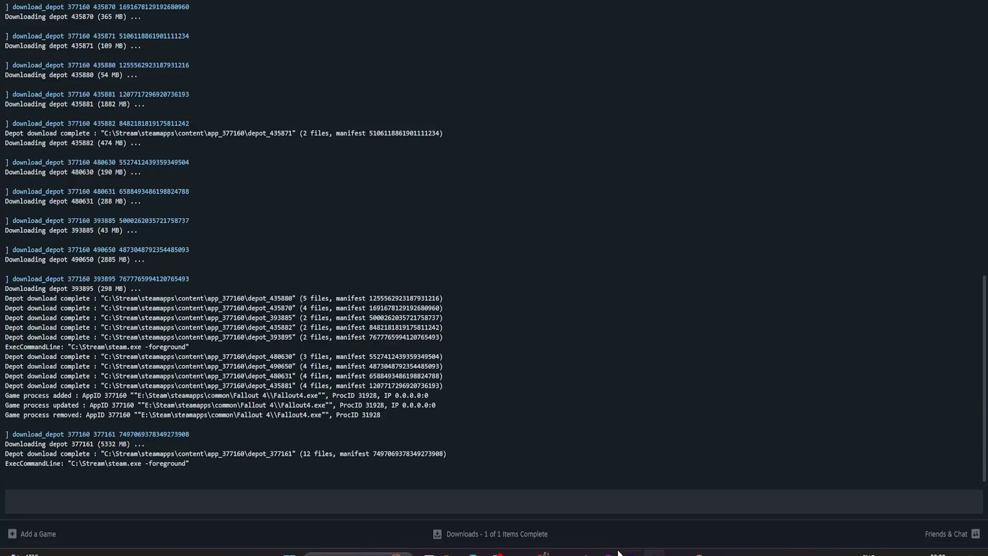
left_click(335, 503)
key("ctrl+v")
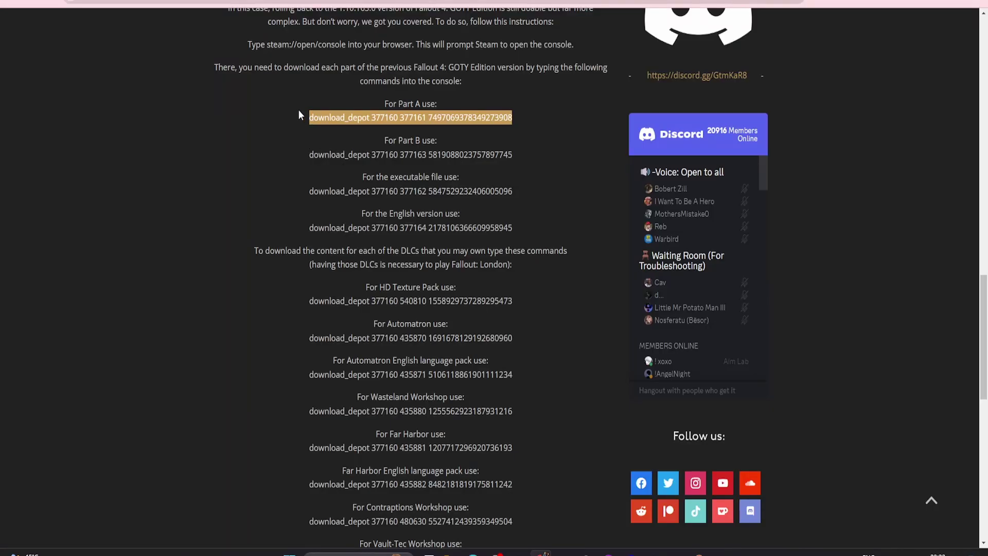
Review the guide's remaining depot download commands for the base game and the DLCs
left_click(314, 119)
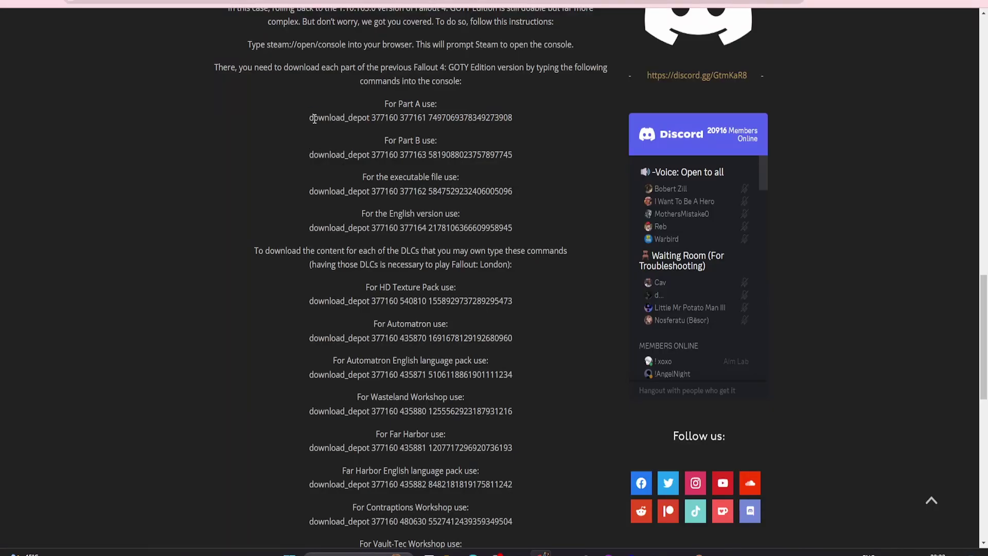
scroll(349, 267, "down", 2)
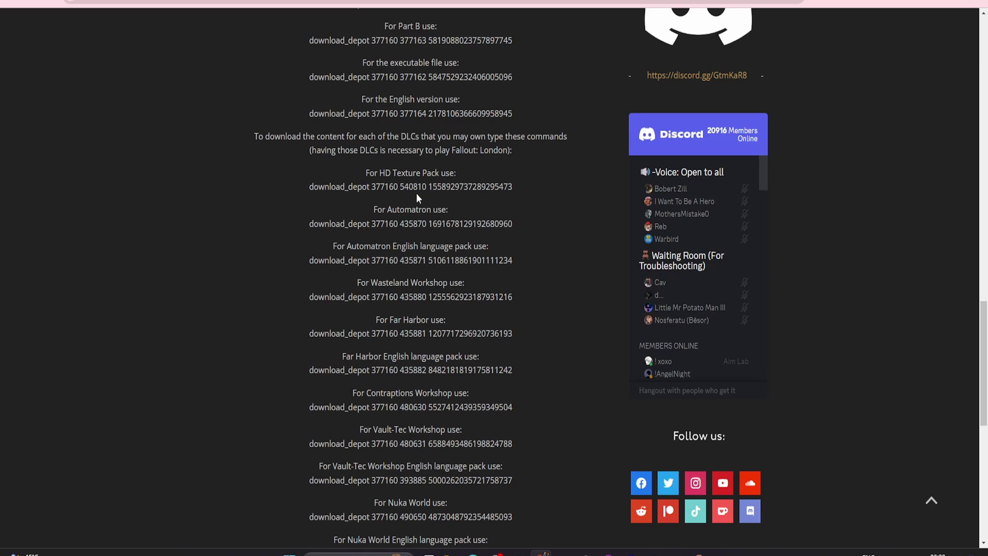
scroll(425, 389, "down", 2)
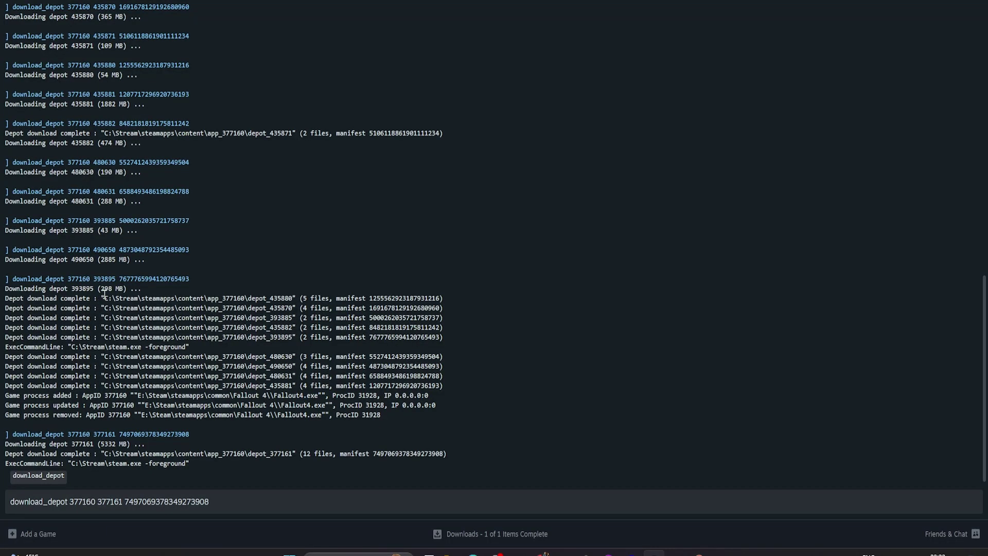
Select the path C:\Stream\steamapps\content\app_377160\depot_435880 in the Steam console output and switch to the app_377160 folder in File Explorer
left_click_drag(104, 297, 286, 293)
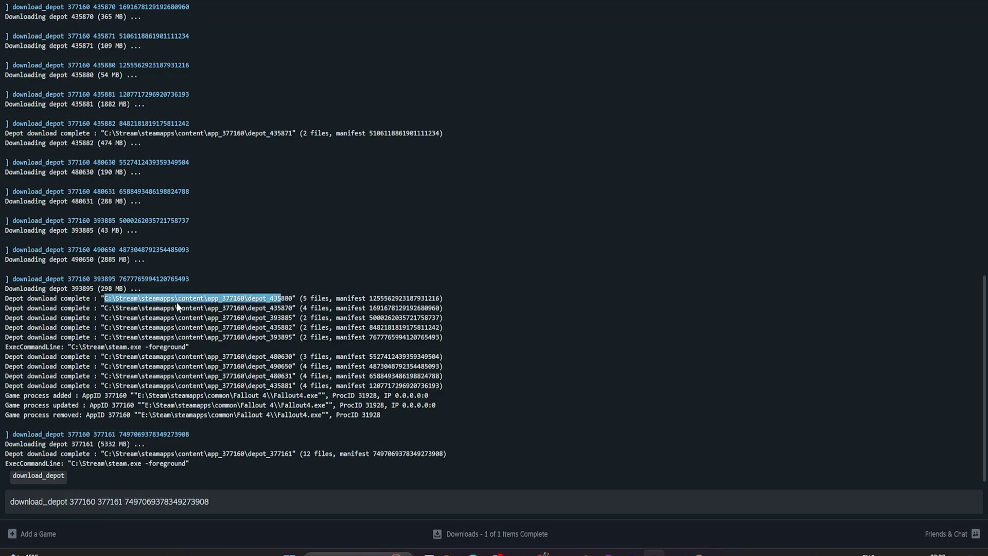
left_click(177, 307)
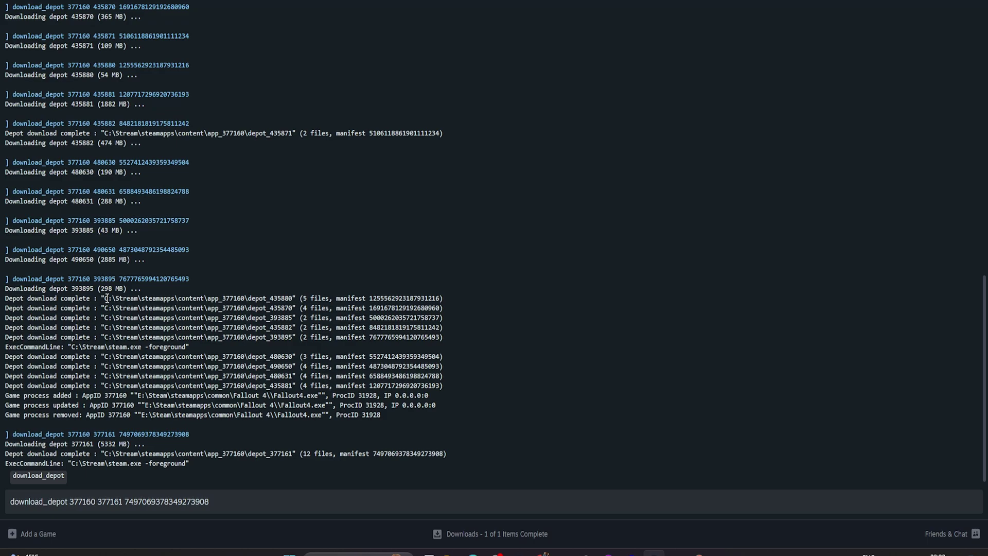
left_click_drag(106, 298, 294, 299)
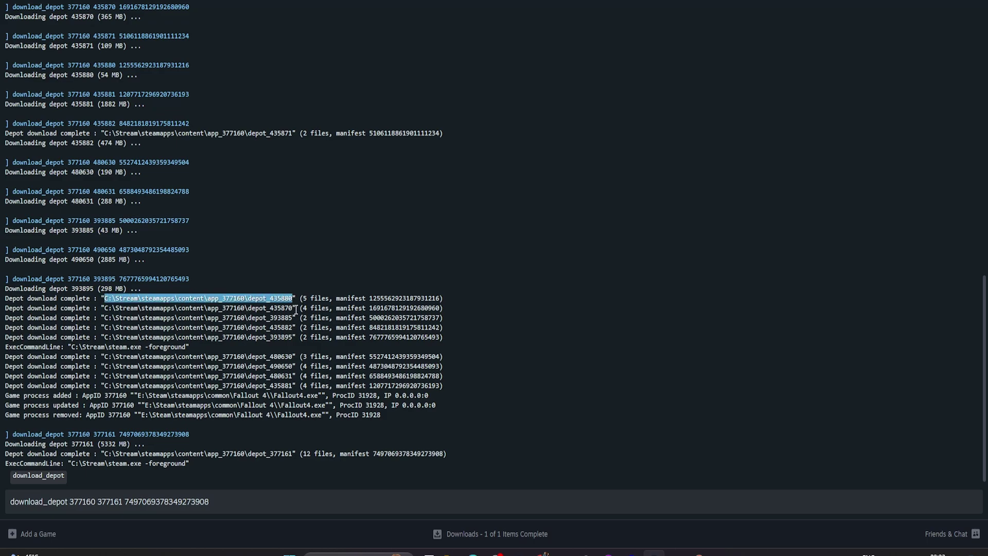
left_click(451, 553)
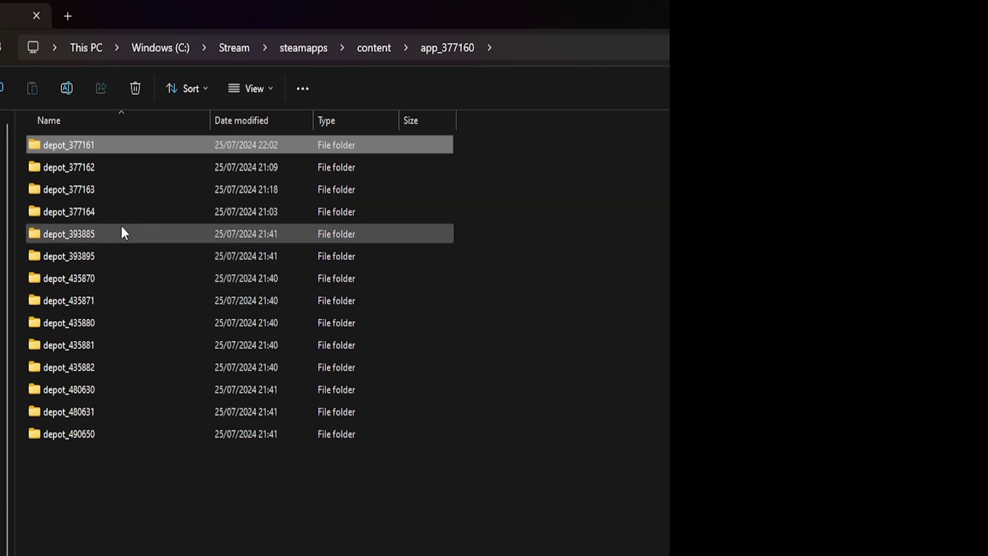
Inspect the contents of the depot_377161, depot_377162 and depot_377163 folders, and switch back to Steam
mouse_move(122, 232)
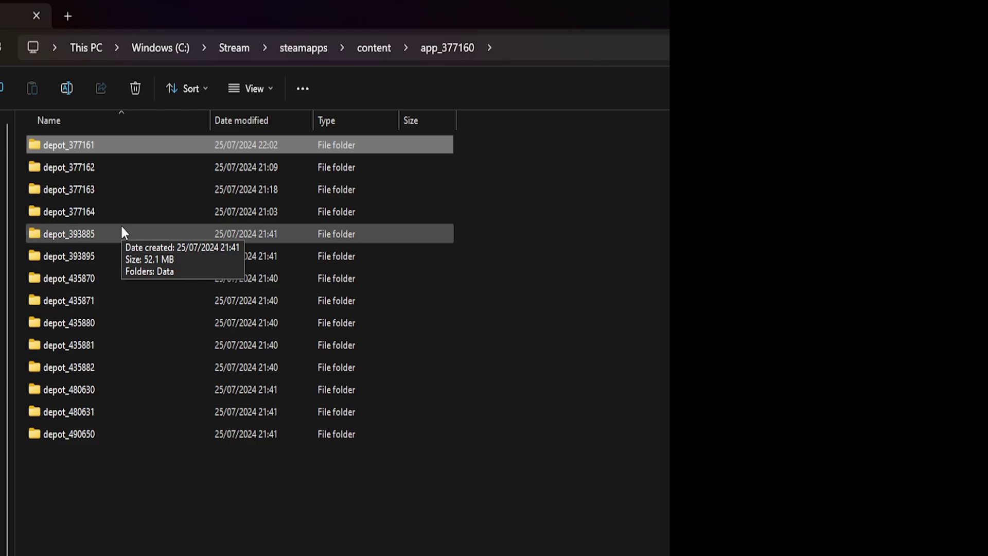
double_click(101, 143)
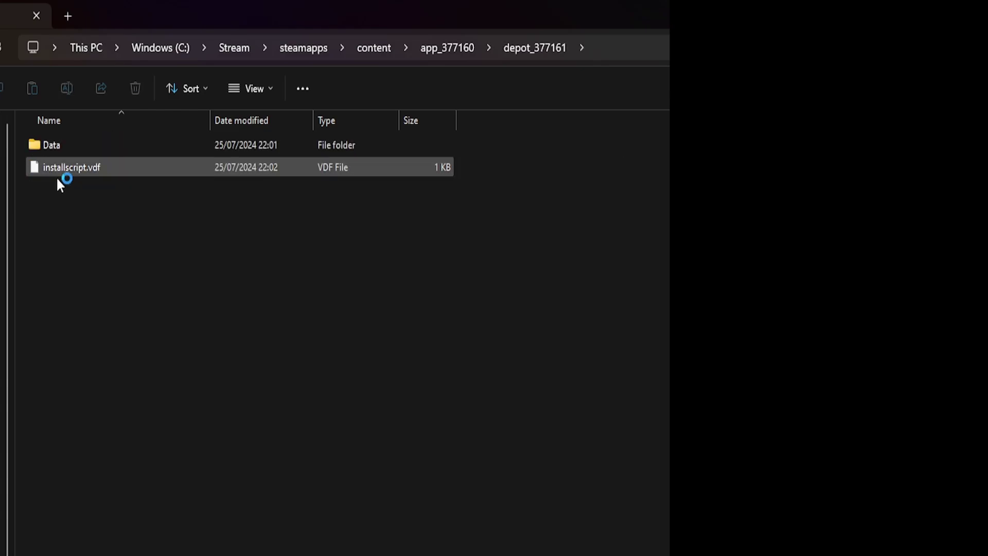
key("alt+Left")
double_click(54, 168)
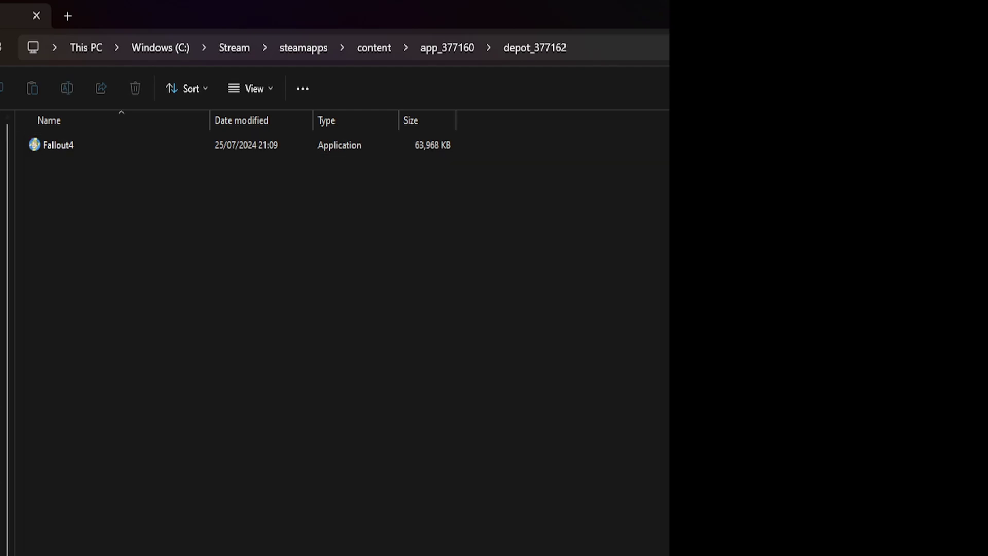
key("alt+Left")
double_click(69, 187)
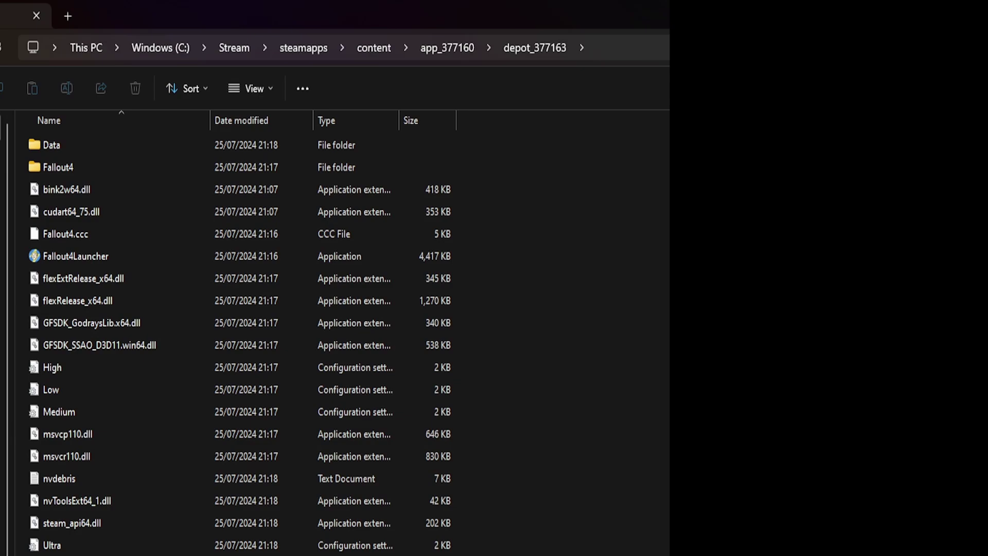
key("alt+Left")
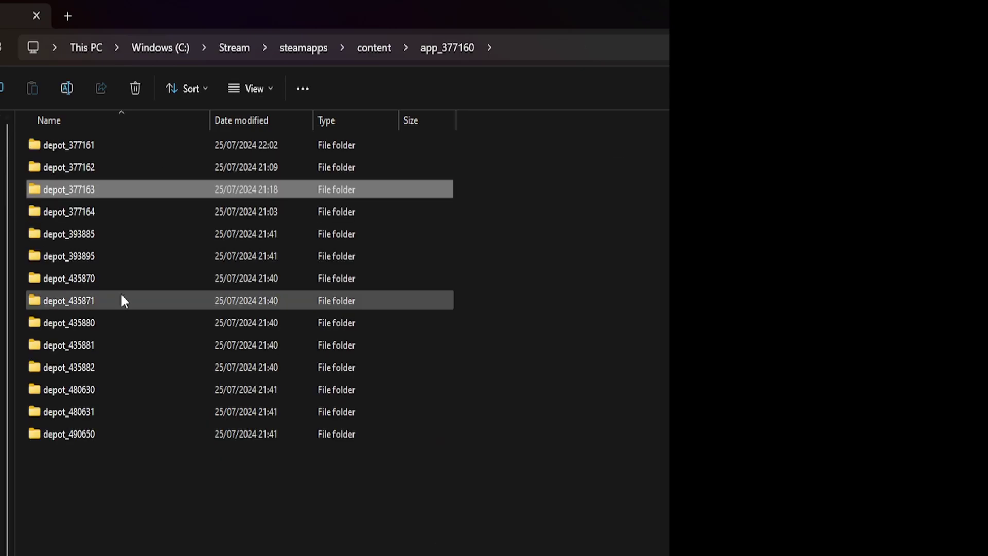
key("alt+Tab")
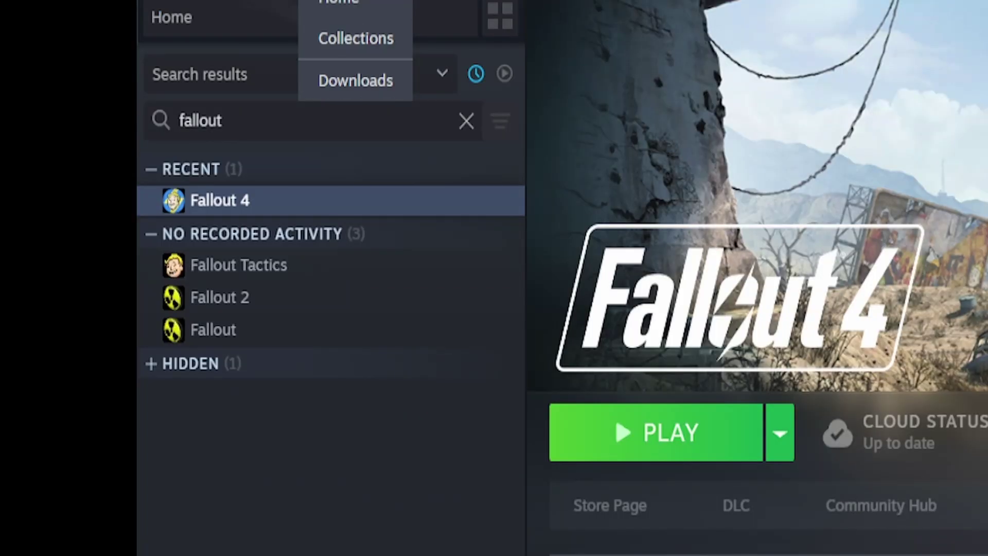
Open Fallout 4's local installation folder from the Steam library and look through its contents
right_click(54, 103)
mouse_move(350, 375)
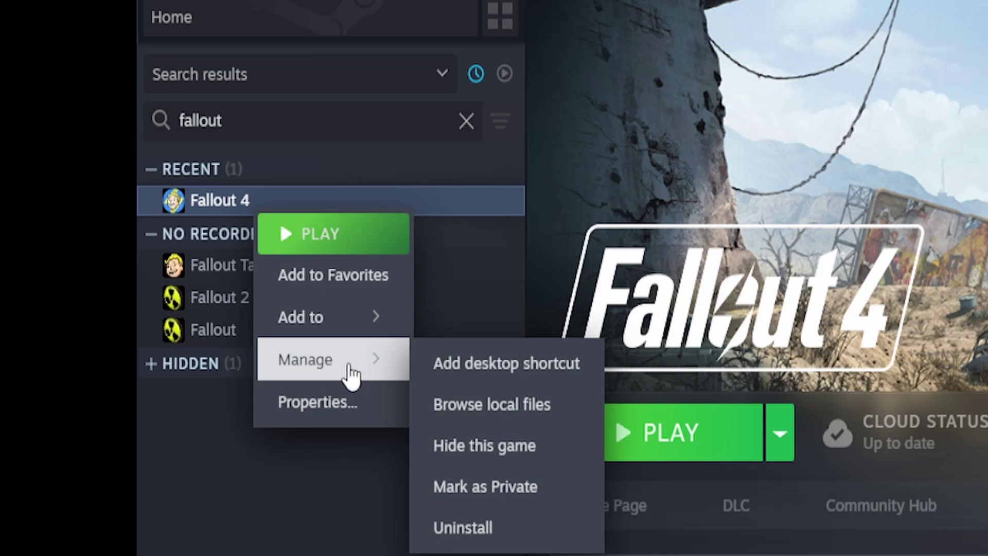
left_click(469, 404)
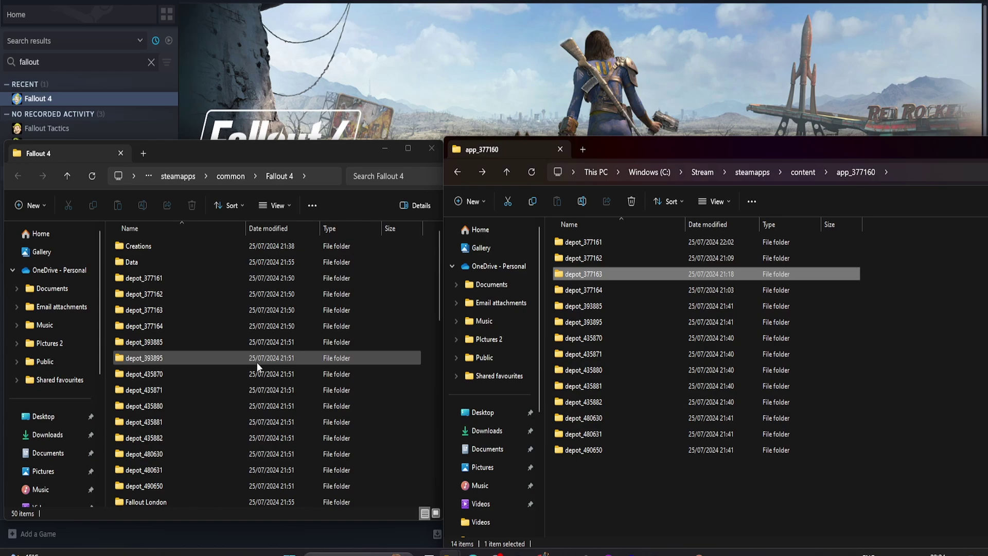
scroll(335, 375, "down", 2)
scroll(325, 391, "up", 2)
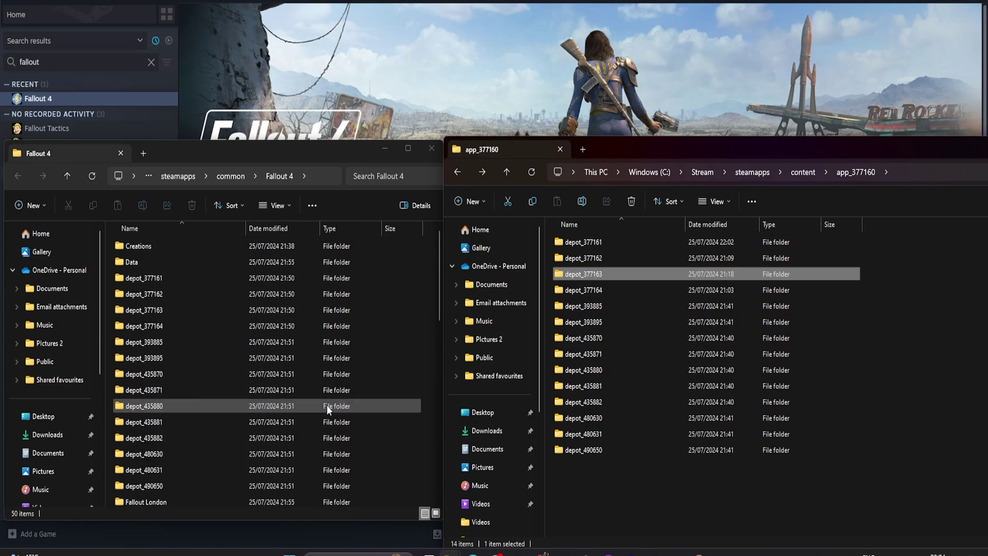
Try to copy the Data folder and installscript.vdf from depot_377161 into the Fallout 4 folder, and go back to app_377160
double_click(578, 245)
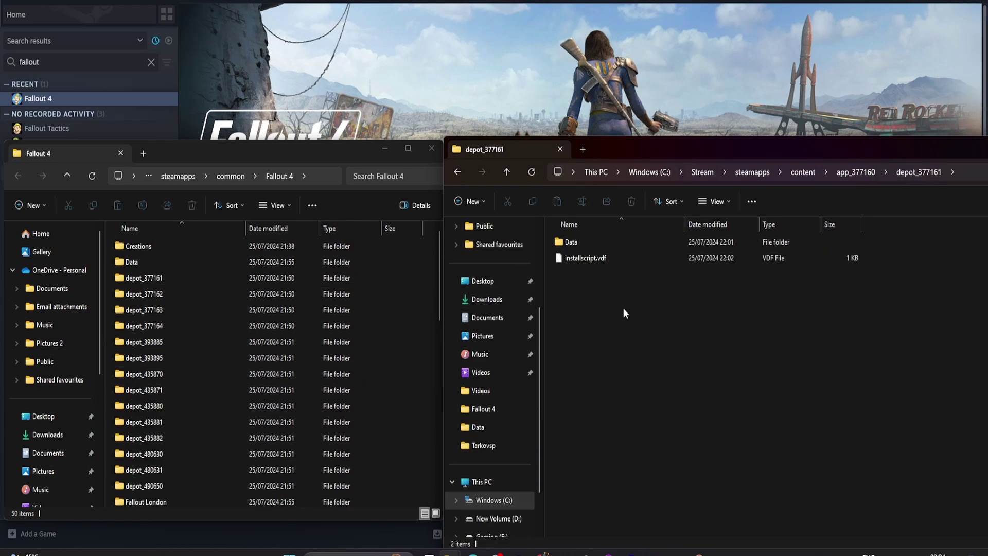
left_click_drag(655, 310, 561, 226)
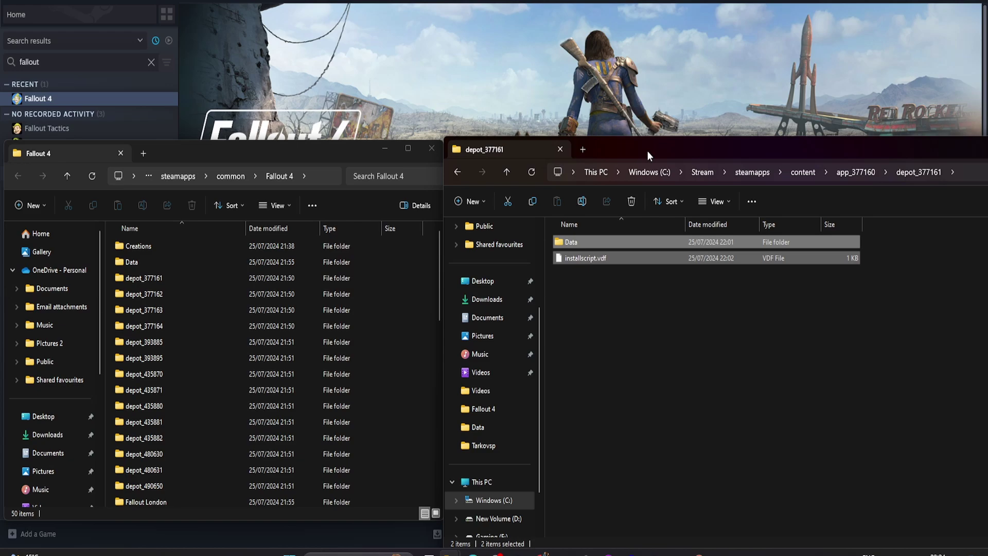
left_click_drag(647, 150, 728, 141)
left_click_drag(693, 235, 422, 329)
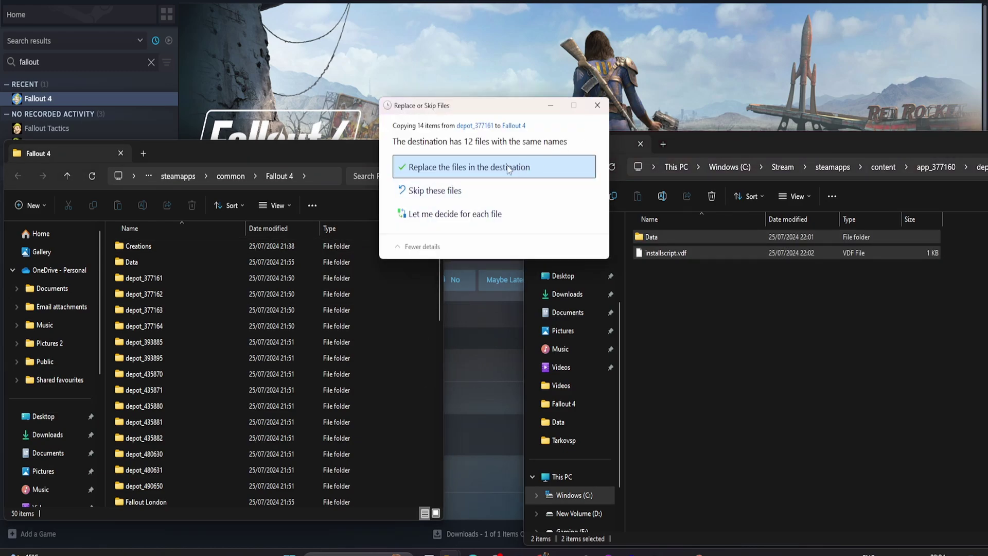
left_click(597, 105)
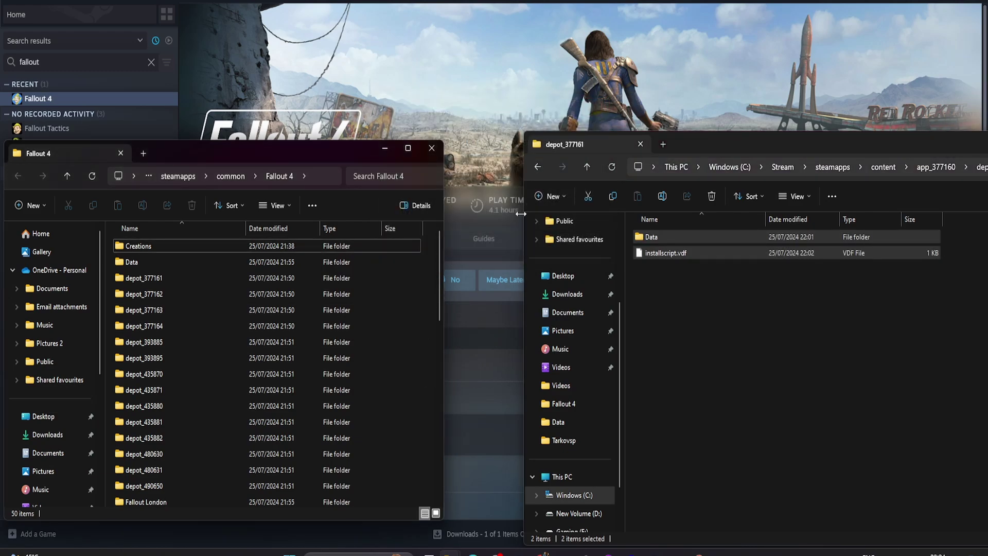
left_click(537, 167)
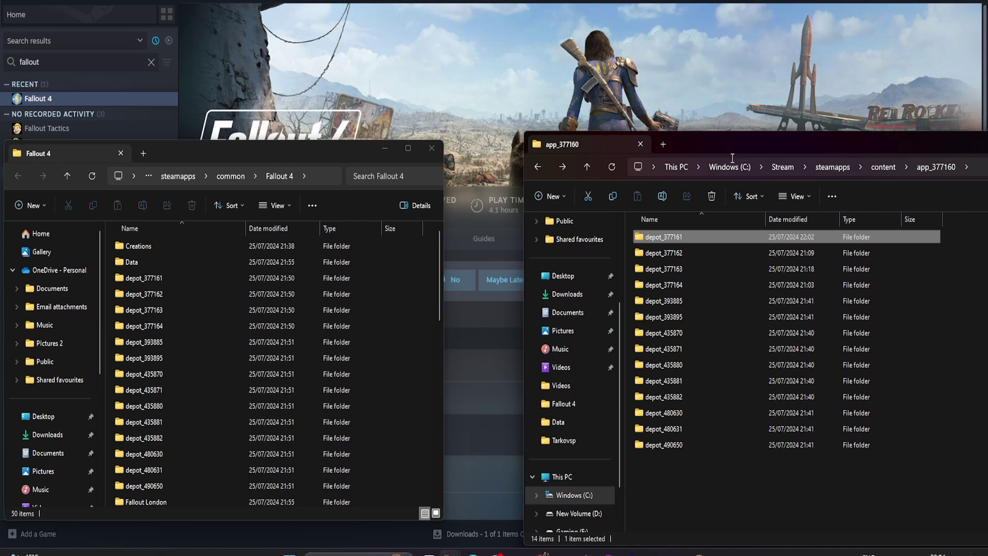
Inspect the Fallout 4 Data folder and review the ccBGSFO4 files shown in the GitHub guide Manually.md
left_click_drag(739, 145, 683, 152)
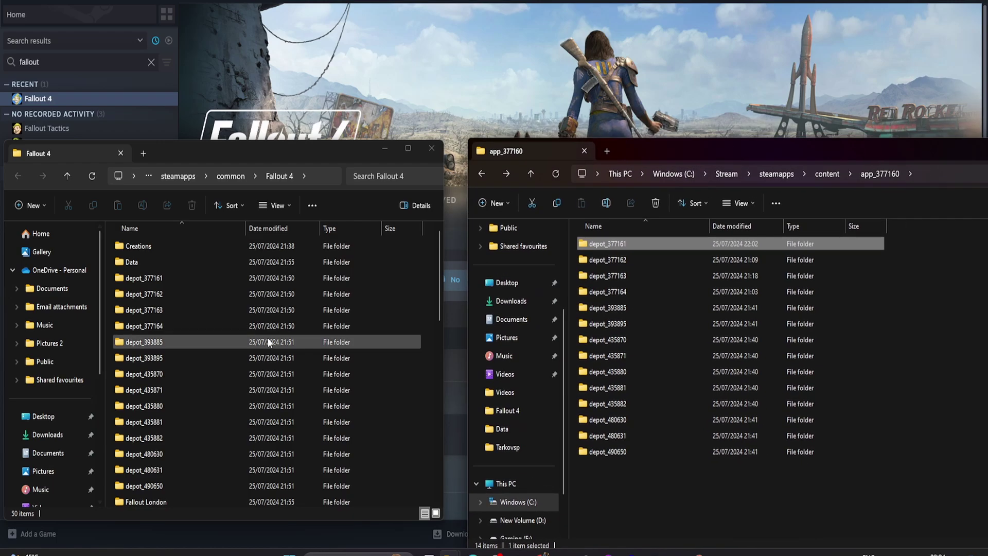
double_click(138, 262)
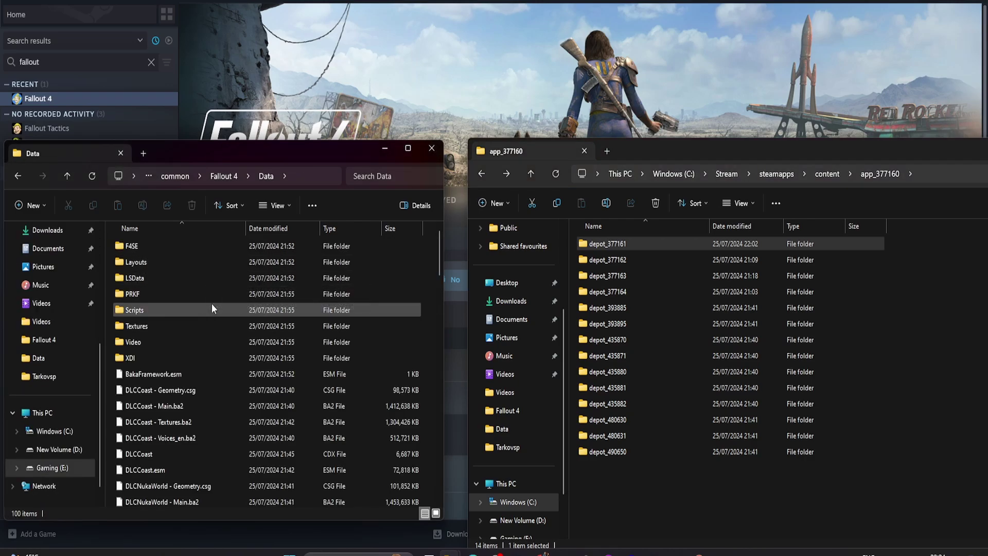
mouse_move(107, 372)
left_mouse_down()
mouse_move(129, 409)
mouse_move(109, 371)
left_mouse_up()
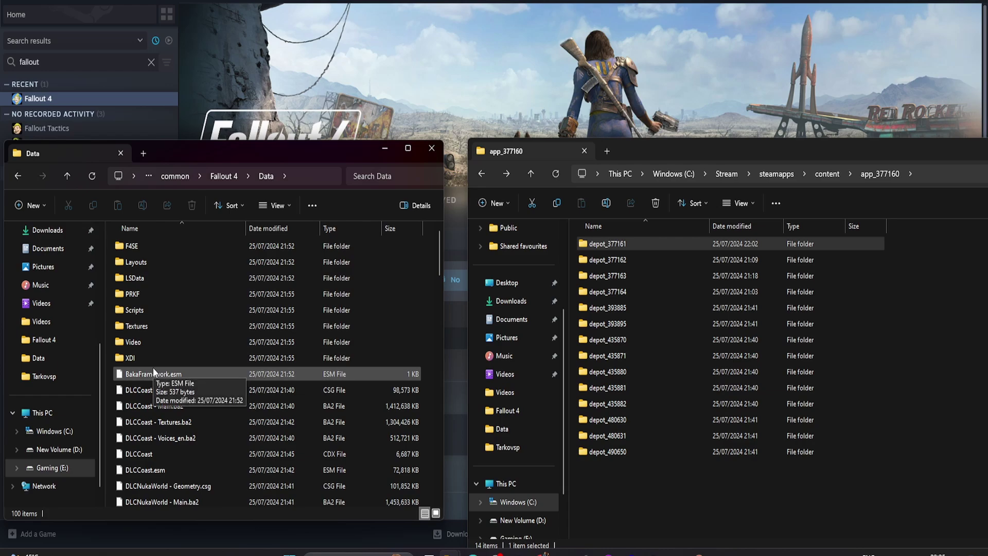
scroll(153, 367, "down", 13)
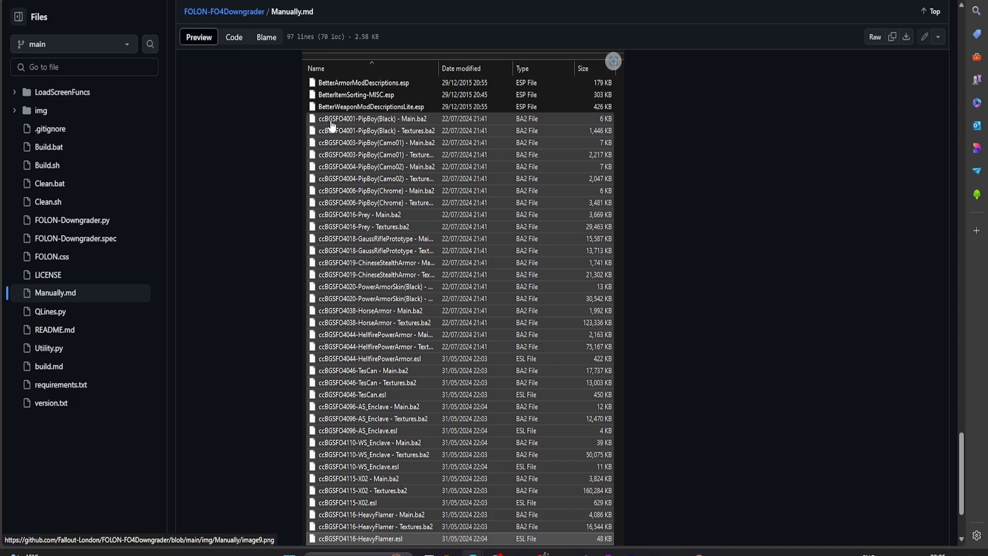
scroll(408, 148, "down", 2)
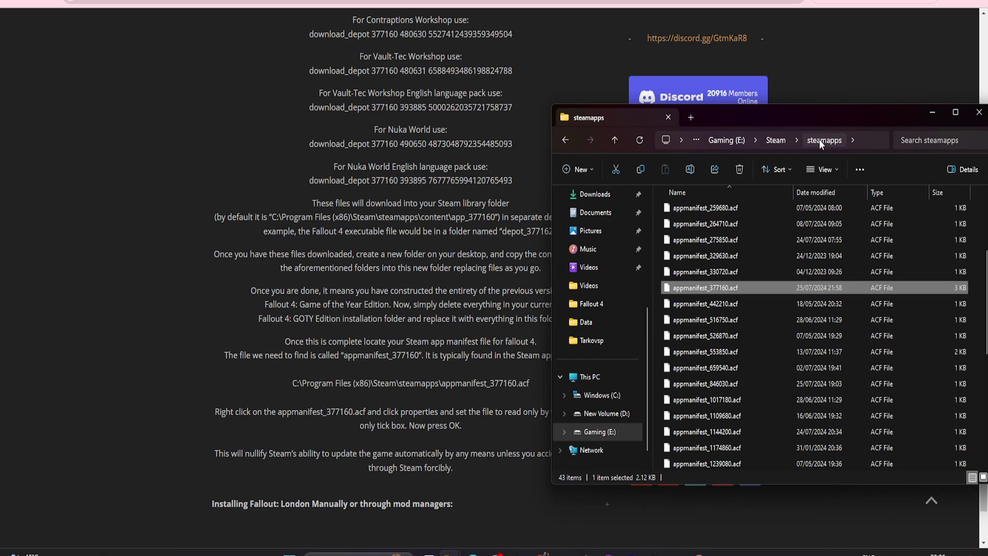
Keep appmanifest_377160.acf in the steamapps folder set to Read-only in its properties, and close the folder window
scroll(780, 267, "up", 3)
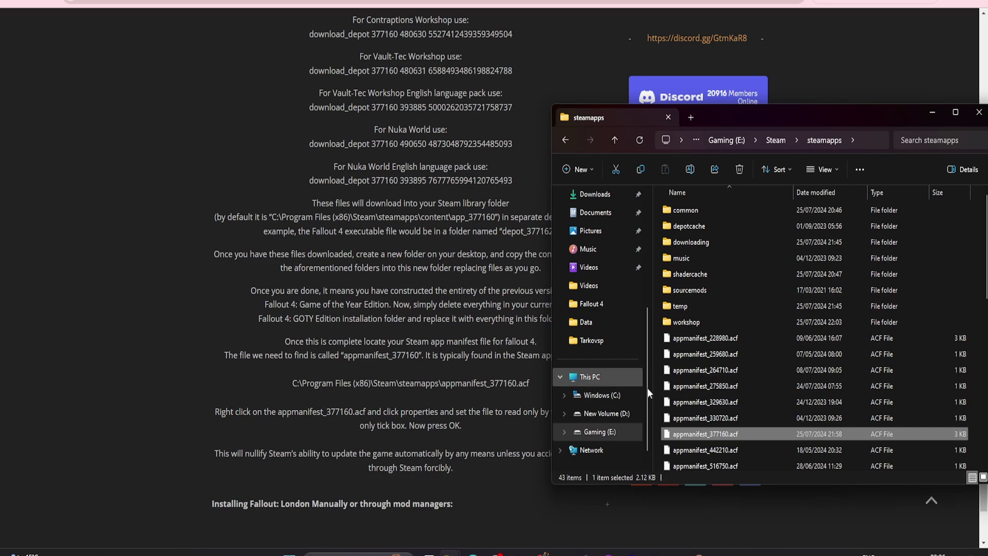
right_click(734, 435)
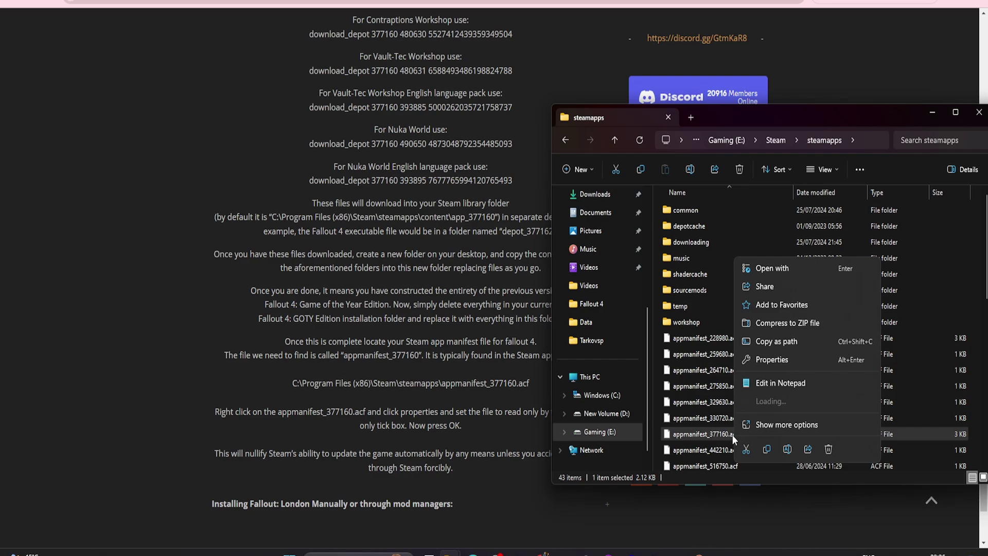
left_click(783, 358)
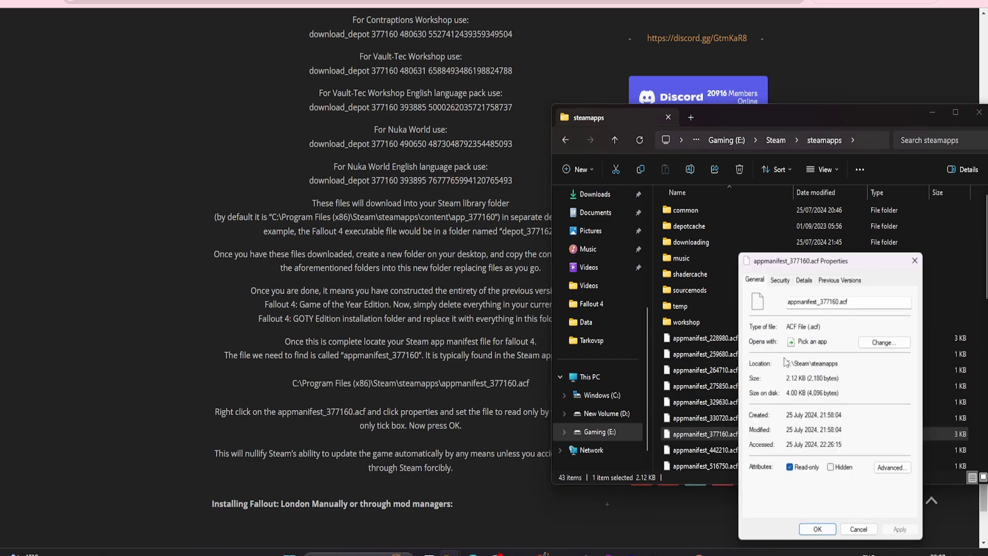
left_click(790, 468)
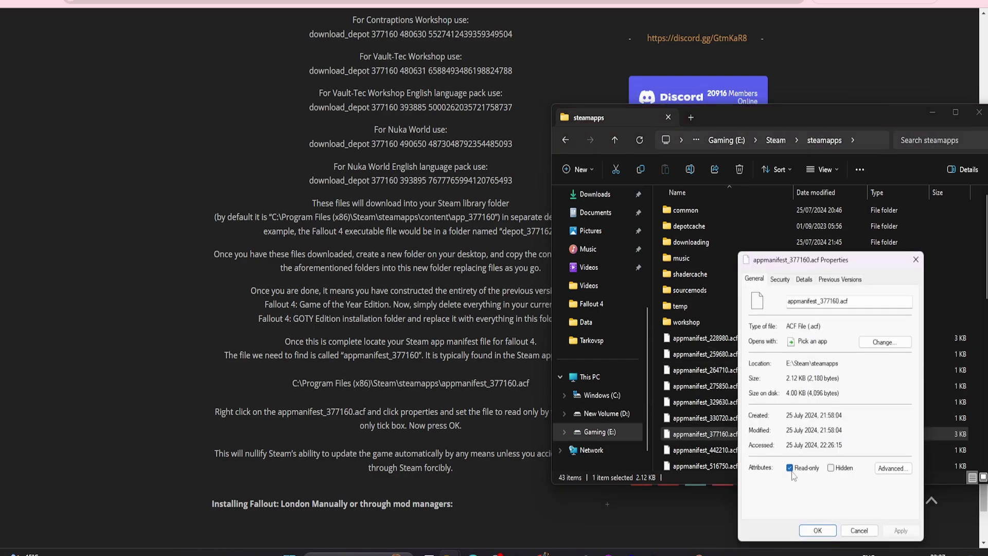
left_click(817, 530)
scroll(456, 327, "up", 2)
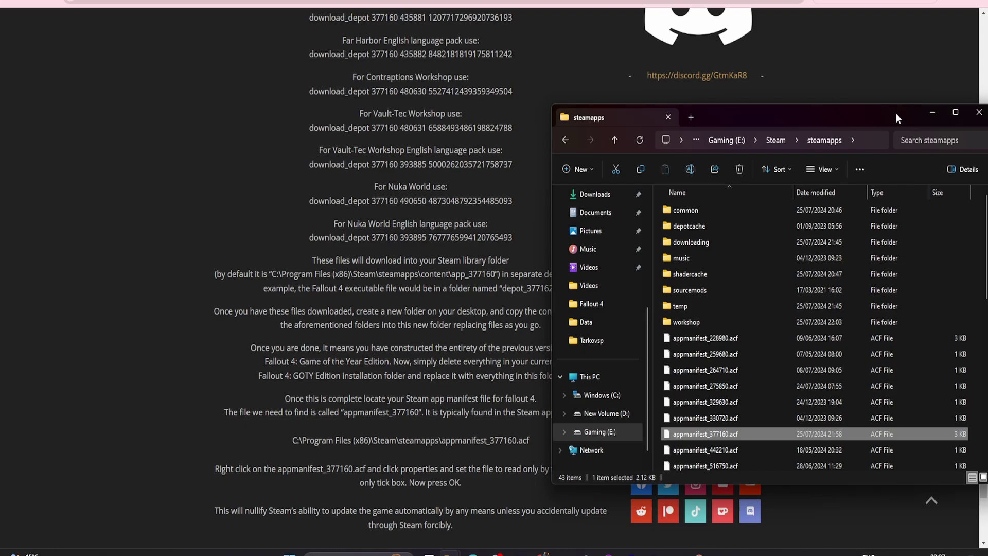
left_click(979, 112)
Switch to the GOG website, open the Fallout: London store page and go to its giveaway
left_click(609, 554)
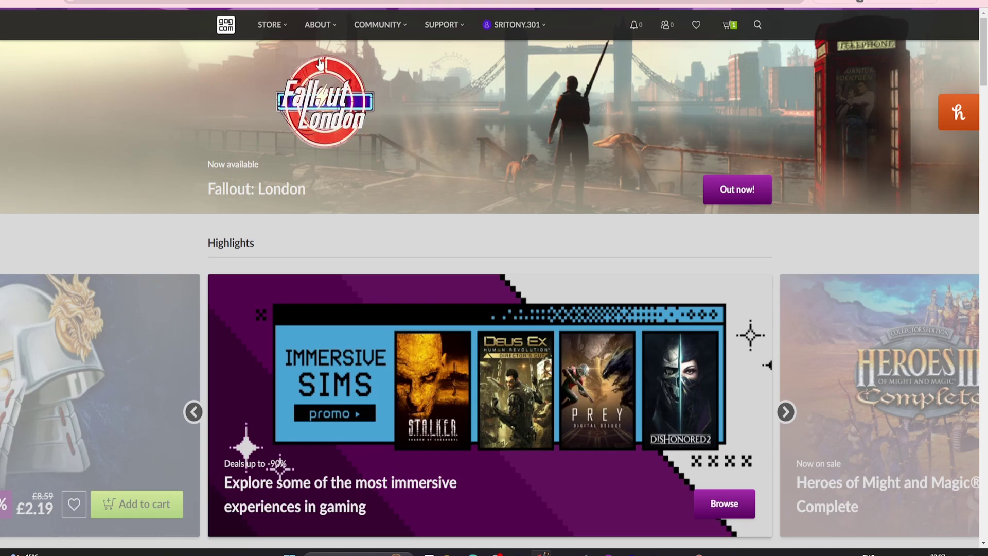
left_click(730, 189)
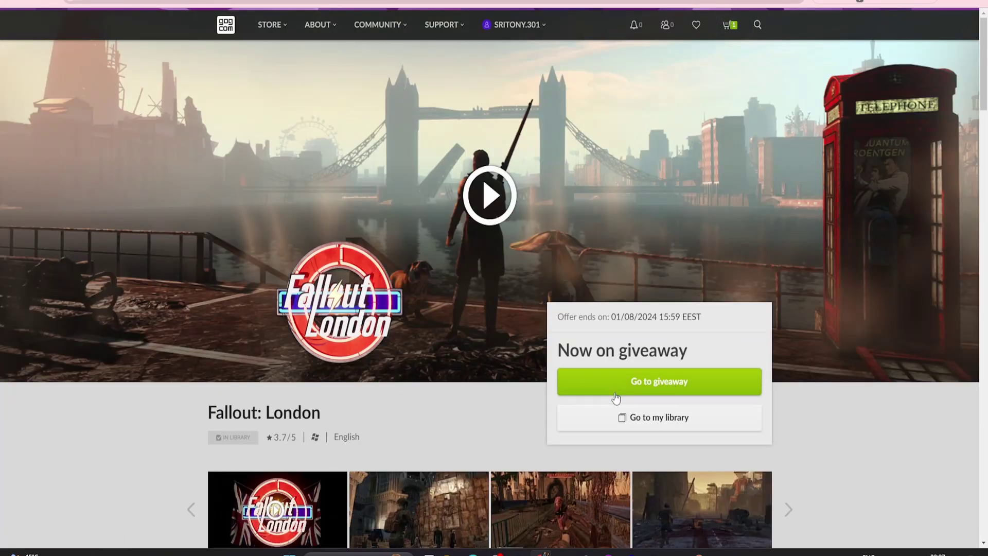
left_click(664, 385)
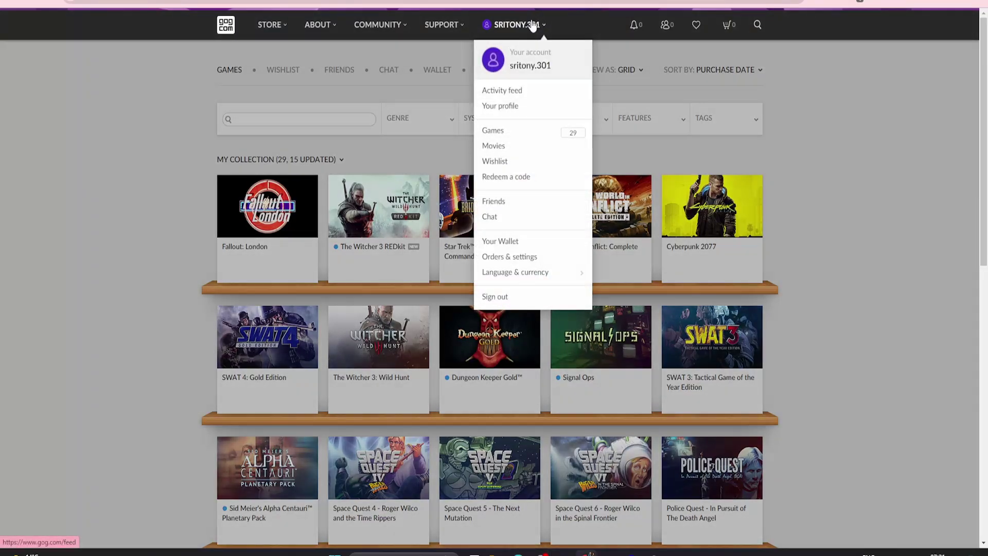
Open the account's games collection on GOG and show the options for Fallout: London
left_click(518, 25)
mouse_move(517, 28)
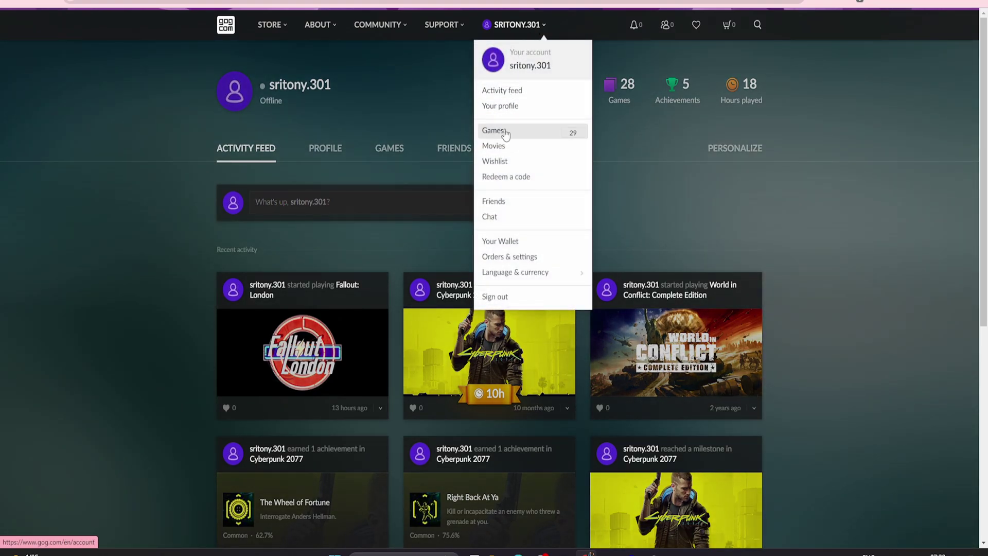
left_click(505, 134)
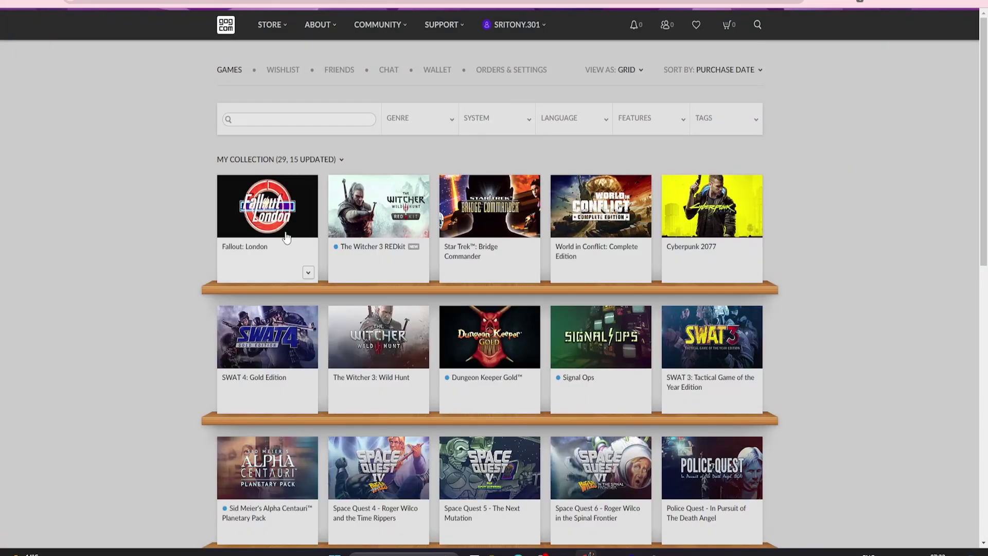
left_click(308, 273)
left_click(308, 274)
left_click(308, 276)
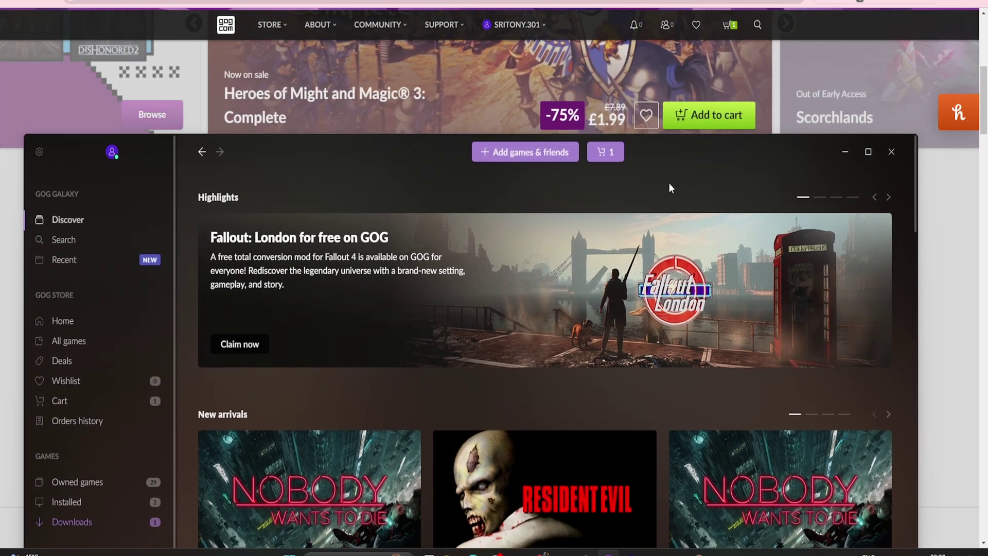
Switch to GOG Galaxy, open Fallout: London from the owned games and launch its installer
left_click_drag(698, 85, 711, 89)
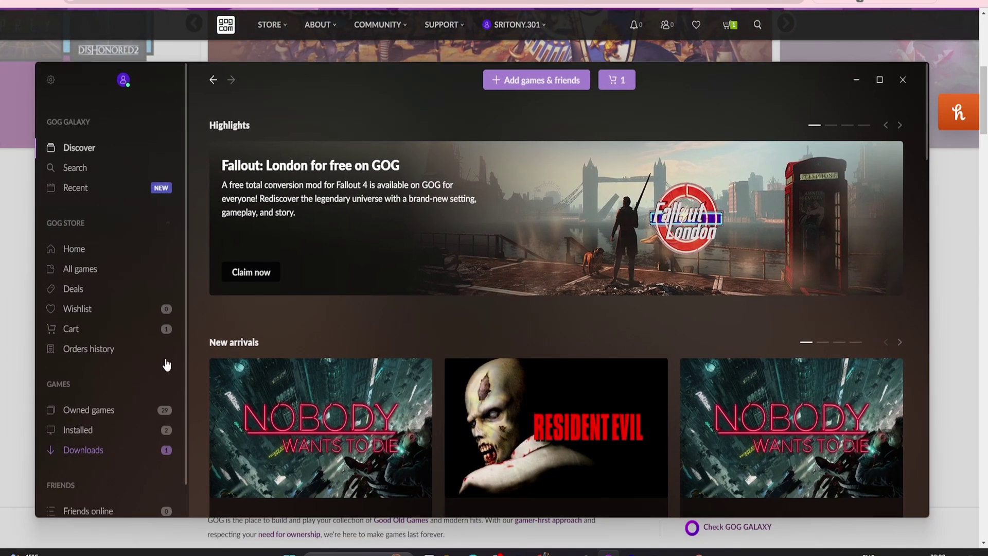
left_click(97, 413)
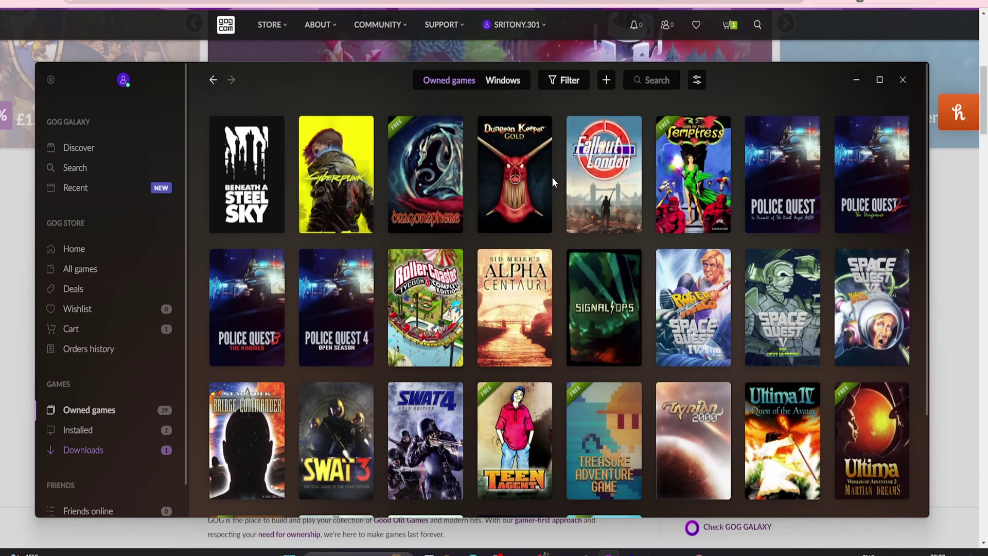
left_click(629, 227)
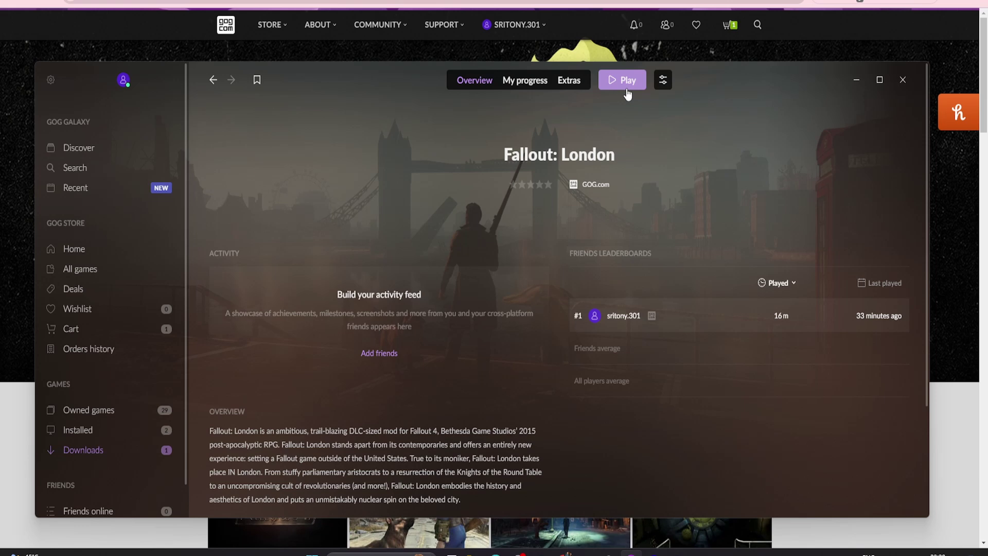
left_click(619, 88)
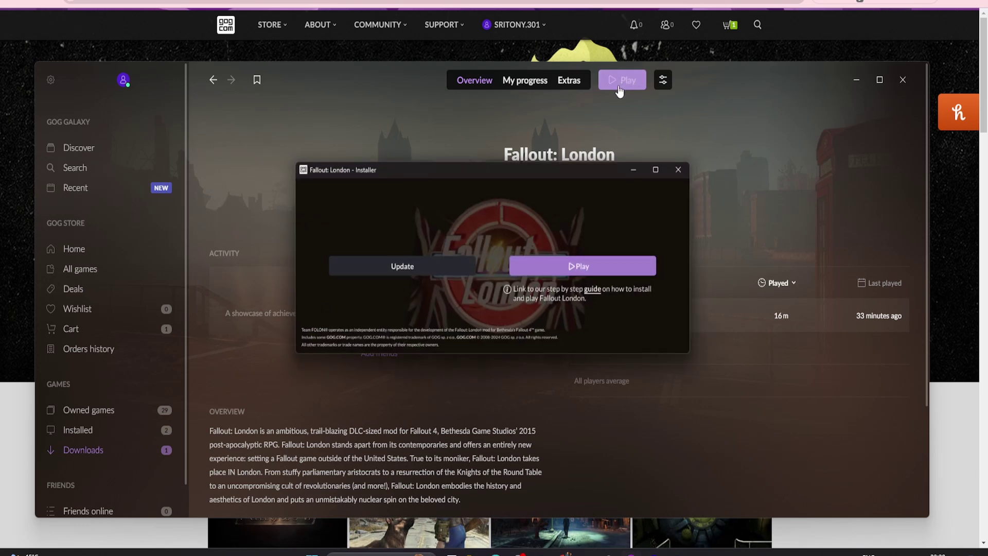